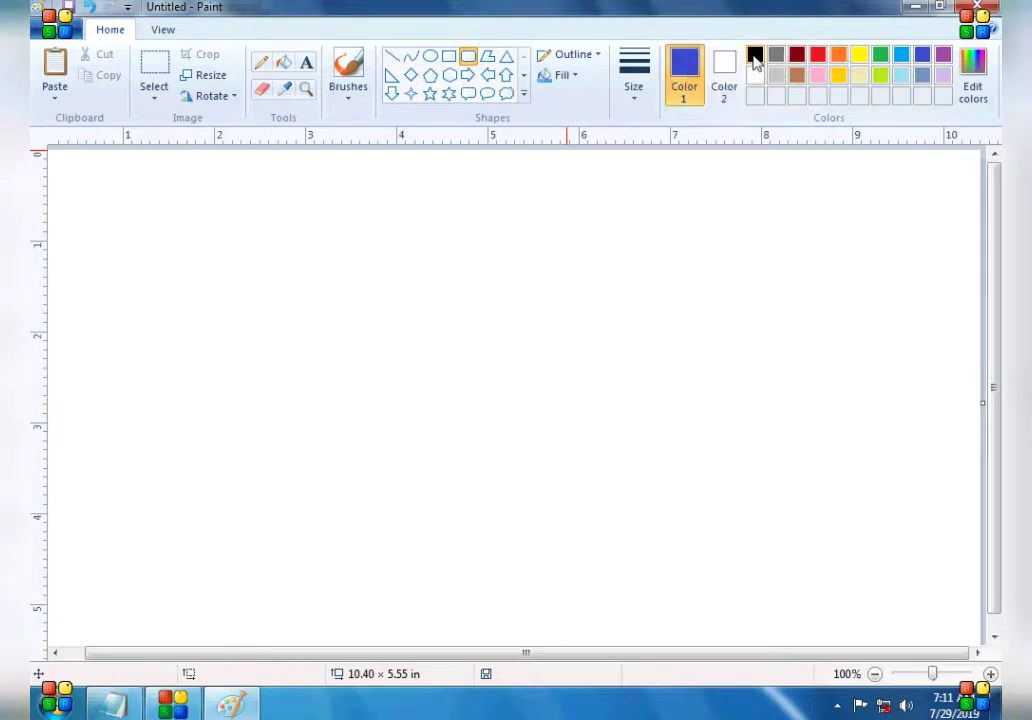
Step: Draw a rounded square with a thin black outline, about 3.9 in wide, near the middle of the canvas
left_click(754, 54)
left_click(634, 75)
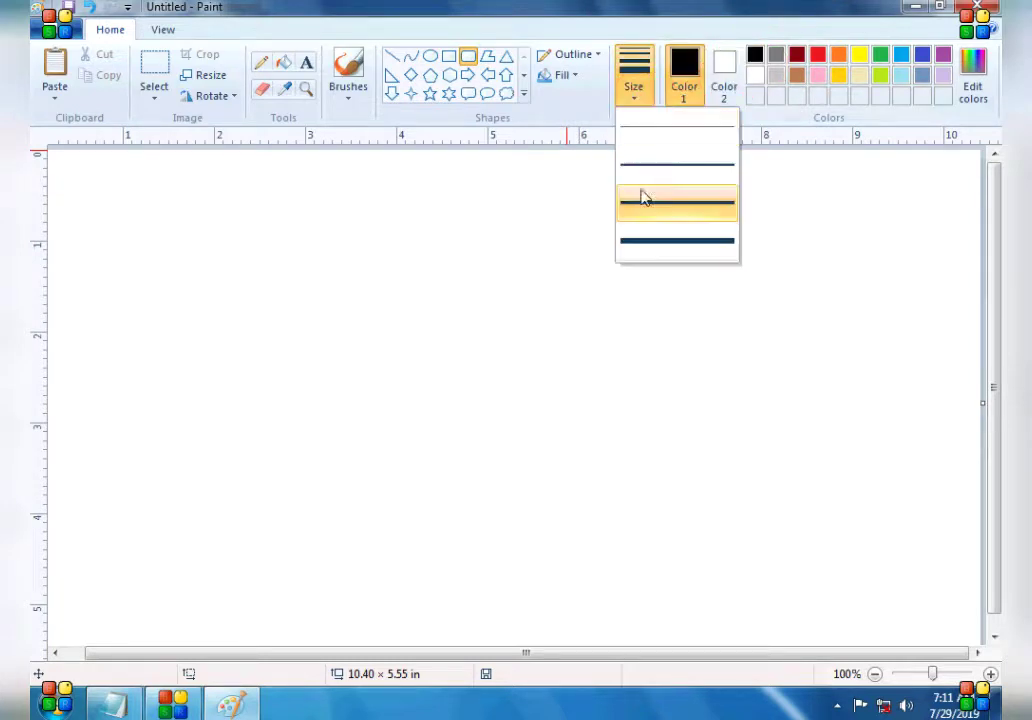
left_click(672, 143)
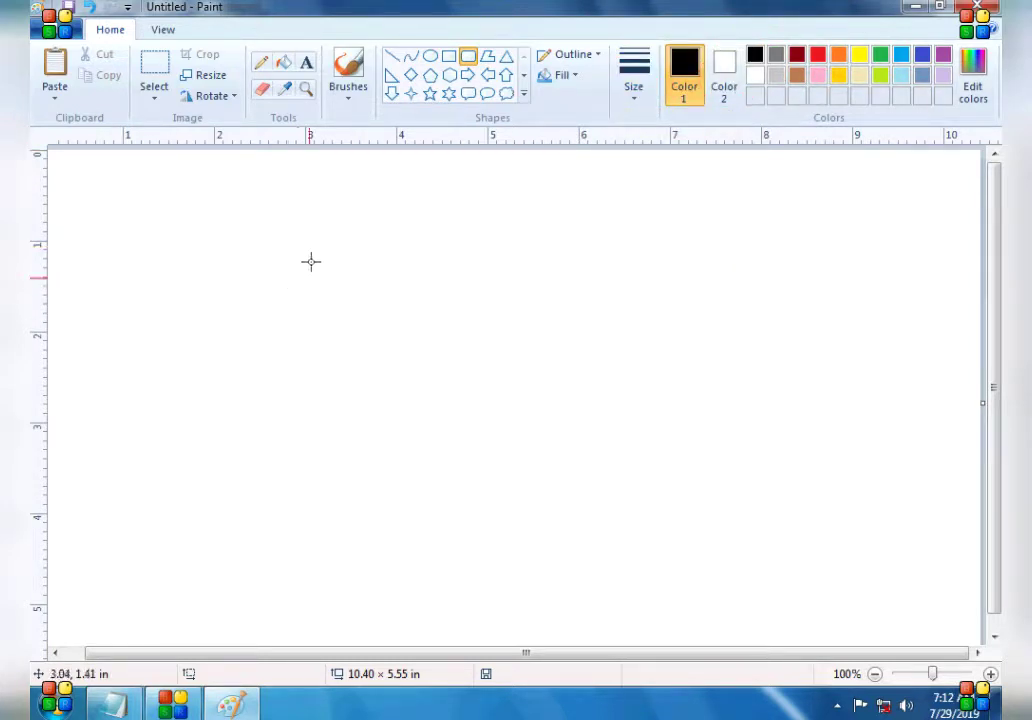
left_click_drag(277, 178, 632, 578)
left_click(737, 337)
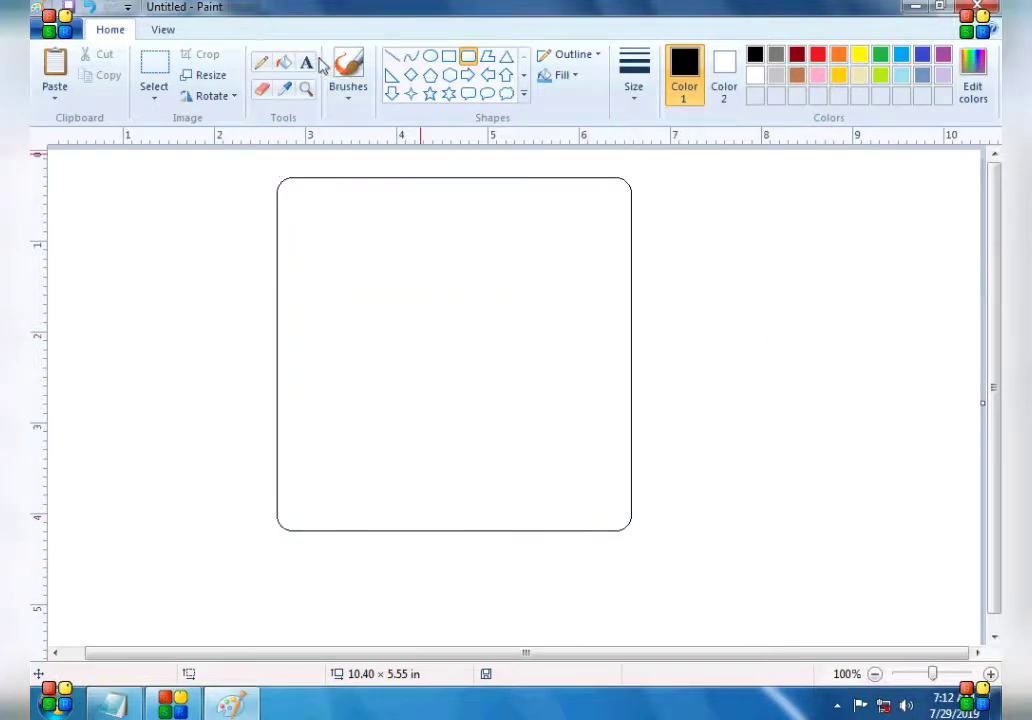
Step: Fill the rounded square with red
left_click(284, 62)
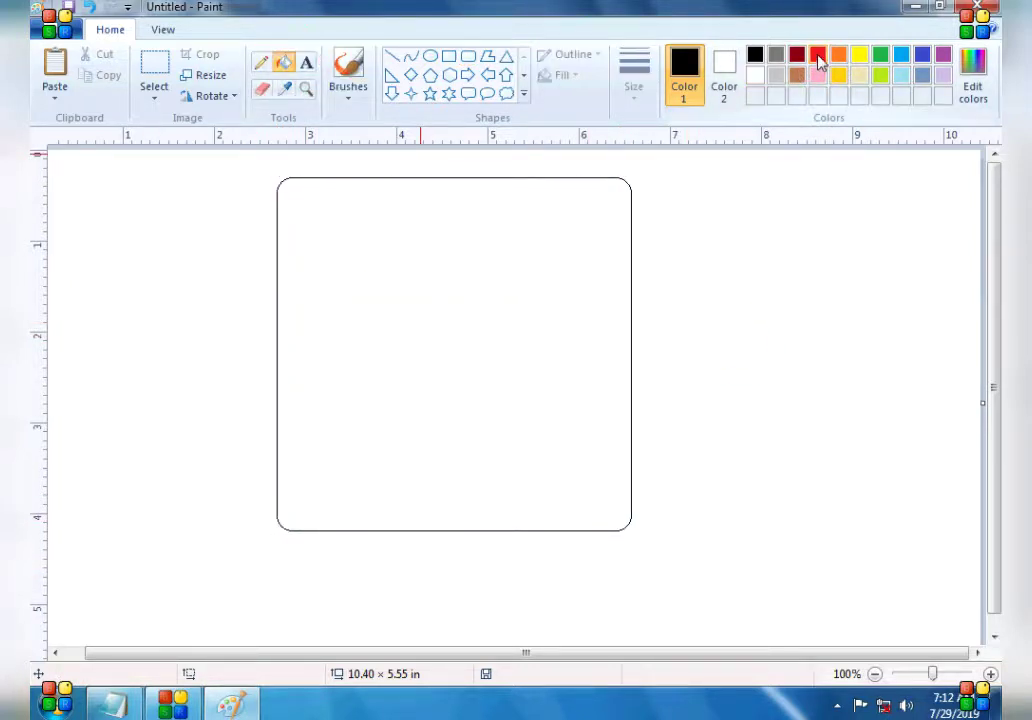
left_click(817, 56)
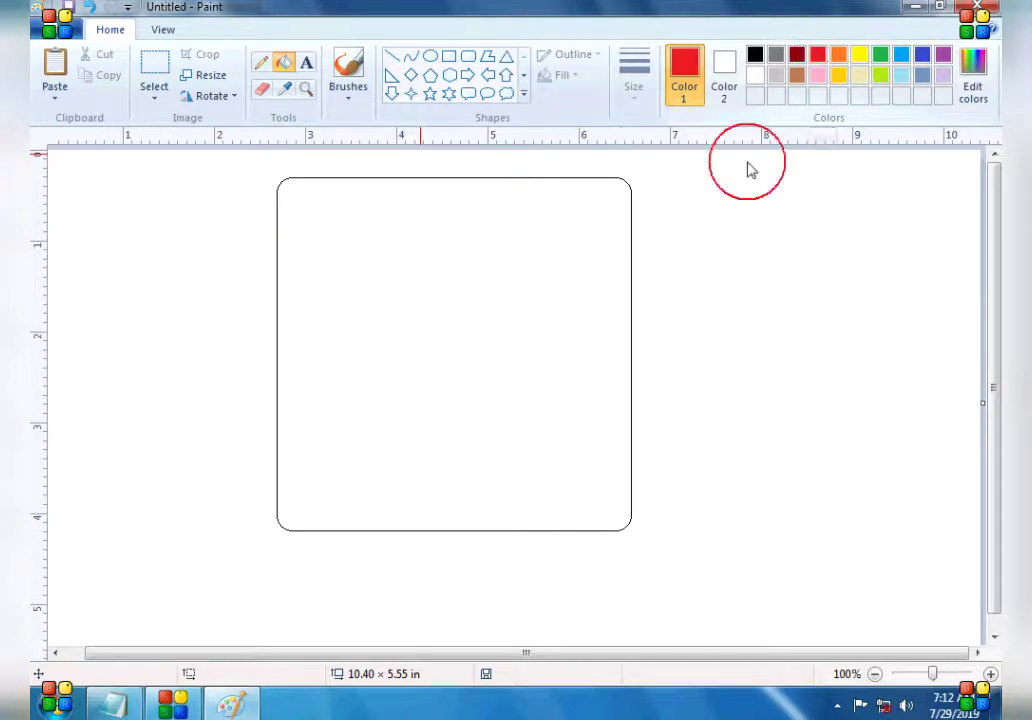
left_click(557, 314)
Step: Draw a thick white diagonal line spanning about 0.84 × 0.96 in, rising to the middle of the red square's upper edge
left_click(392, 56)
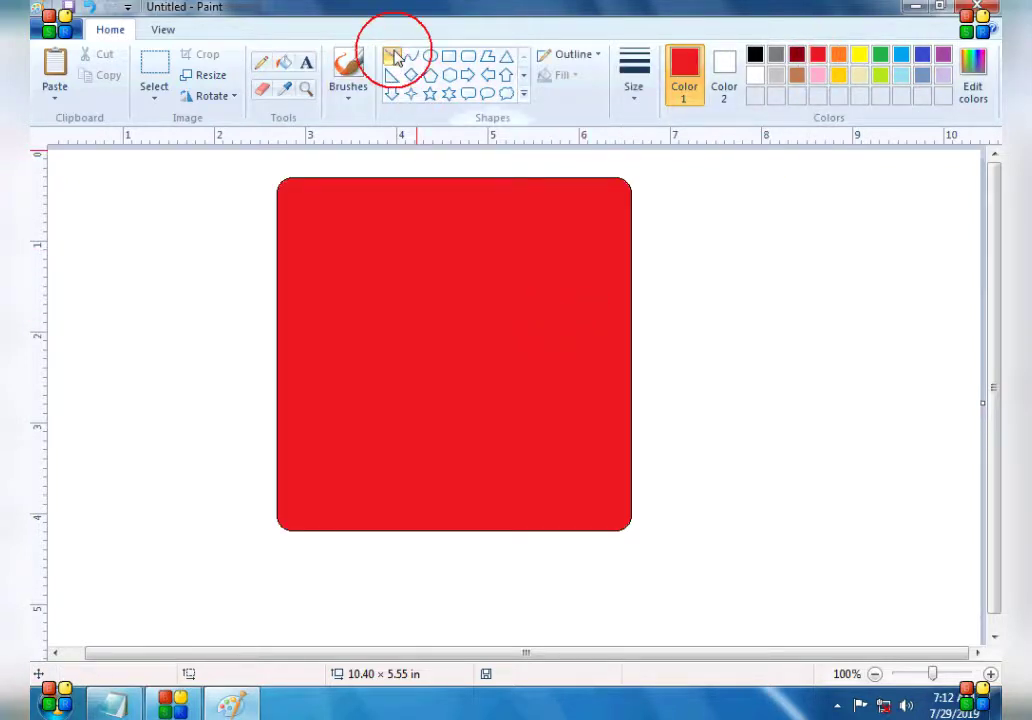
left_click(622, 98)
left_click(652, 247)
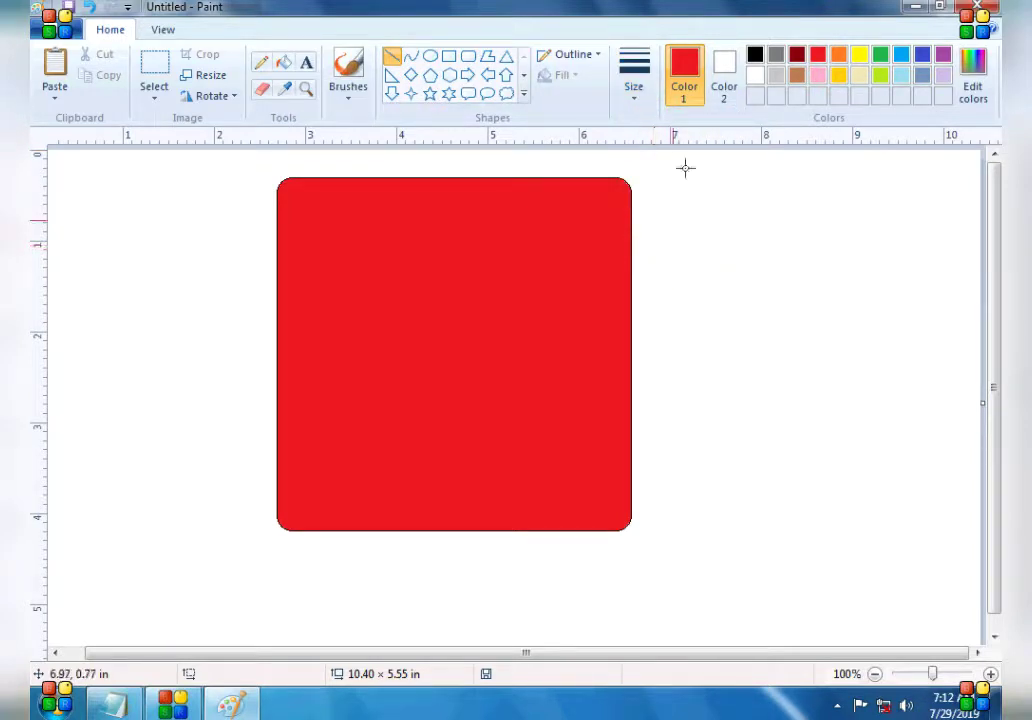
left_click(757, 76)
left_click_drag(366, 273, 436, 197)
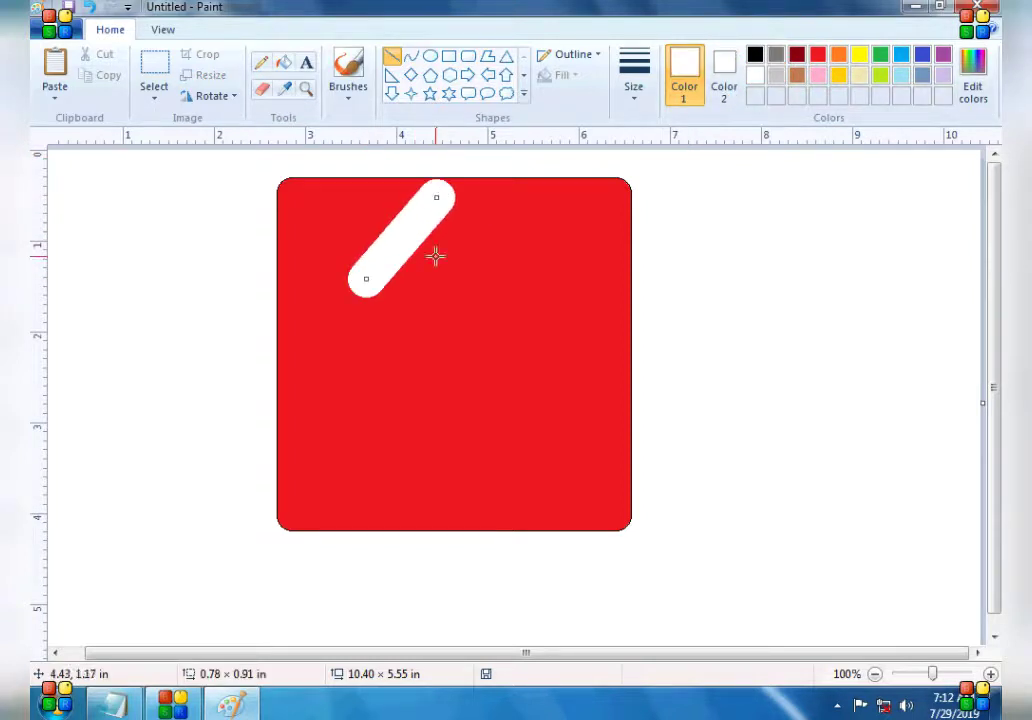
key("ctrl+minus")
key("ctrl+minus")
key("ctrl+minus")
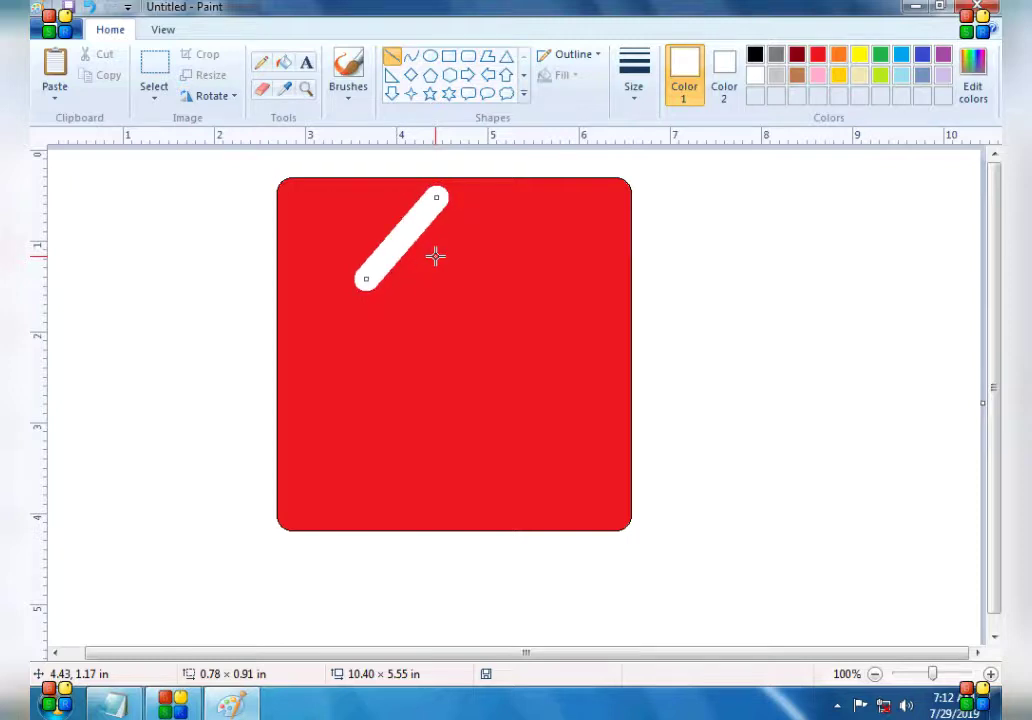
left_click_drag(436, 199, 445, 189)
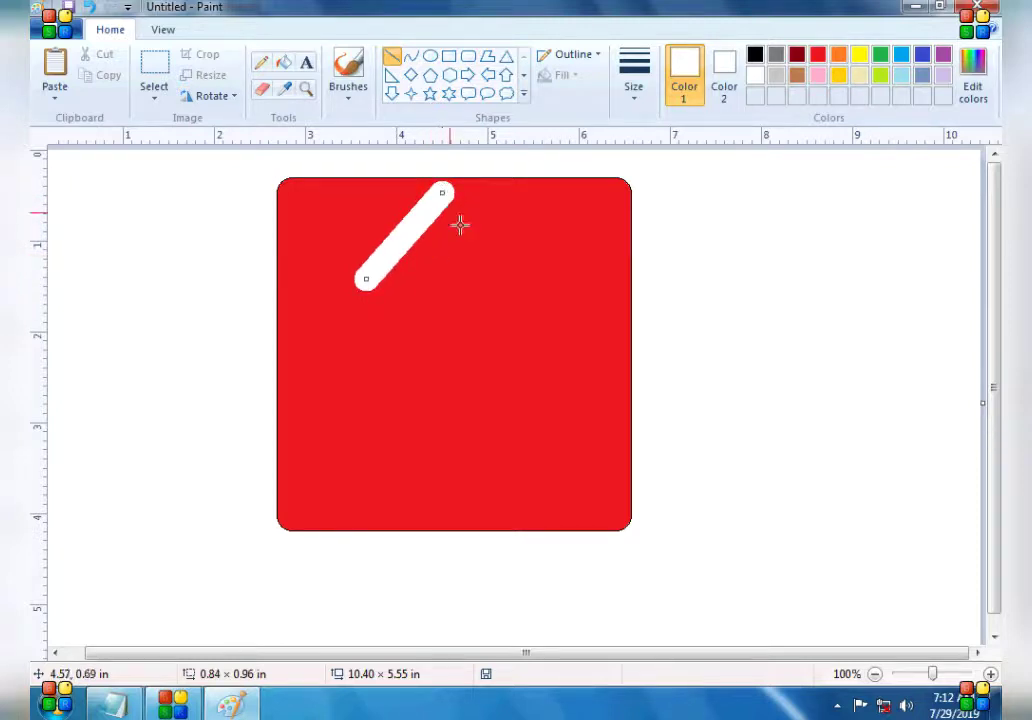
left_click(501, 222)
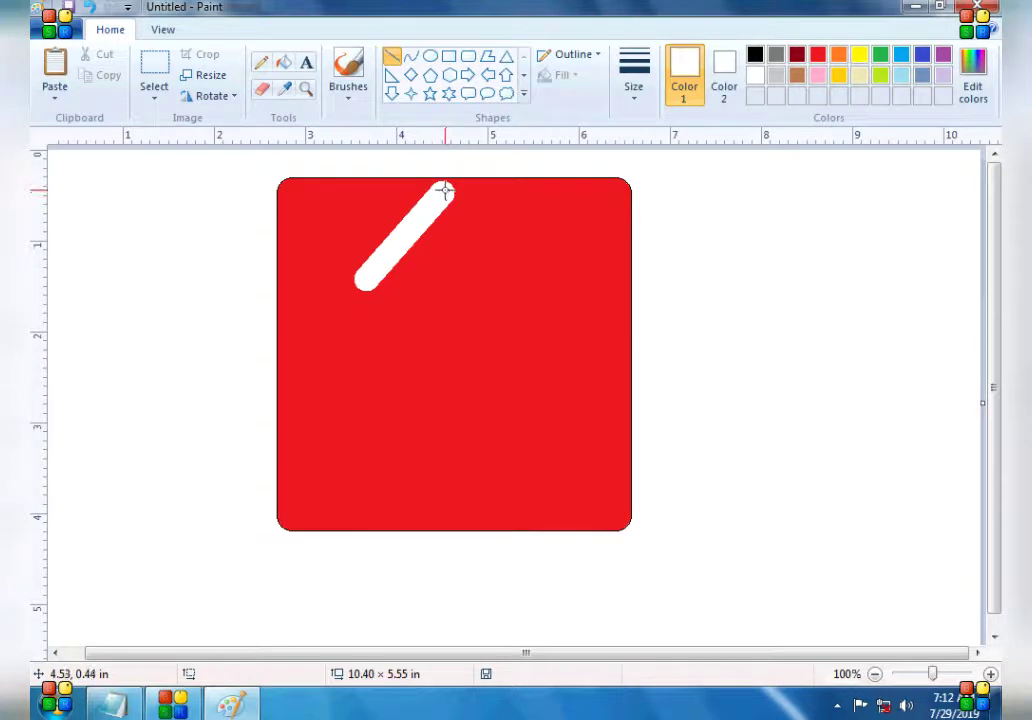
Step: Draw a thick white line from the diagonal's upper end to the square's right edge, and a white curve from there to its lower-left corner
left_click_drag(444, 188, 618, 265)
left_click(696, 304)
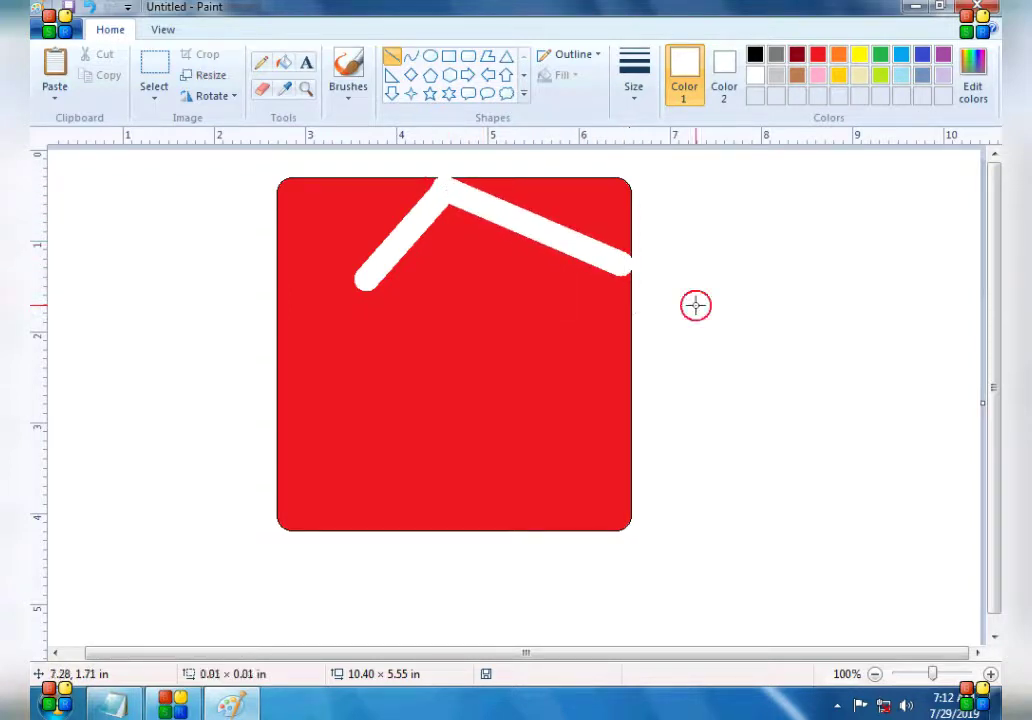
left_click(409, 62)
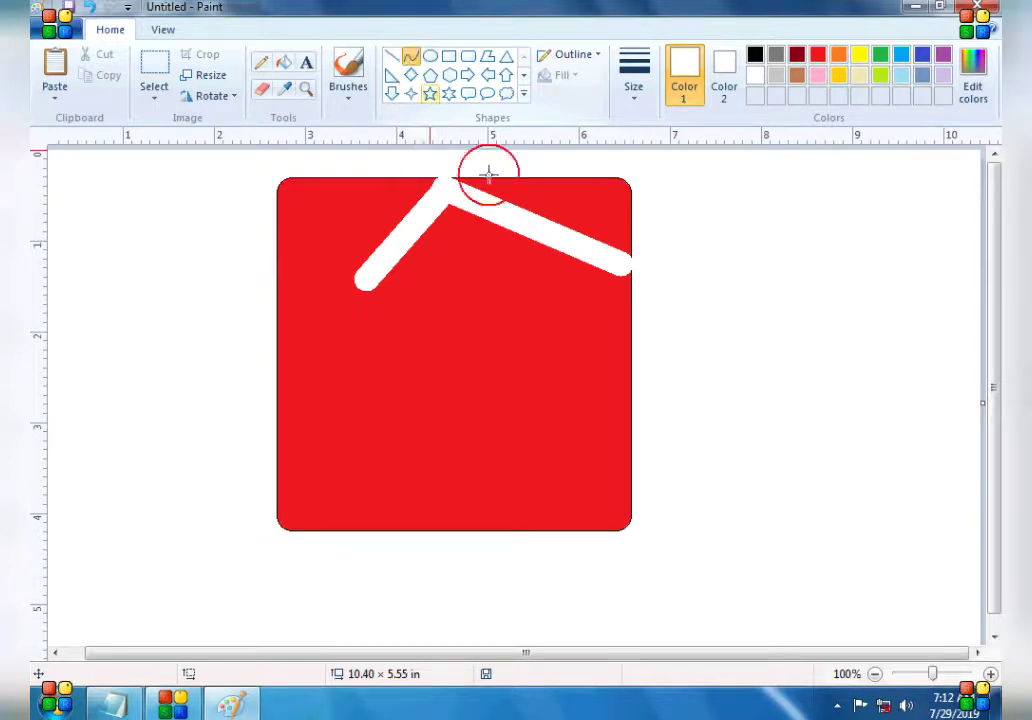
left_click_drag(626, 271, 283, 519)
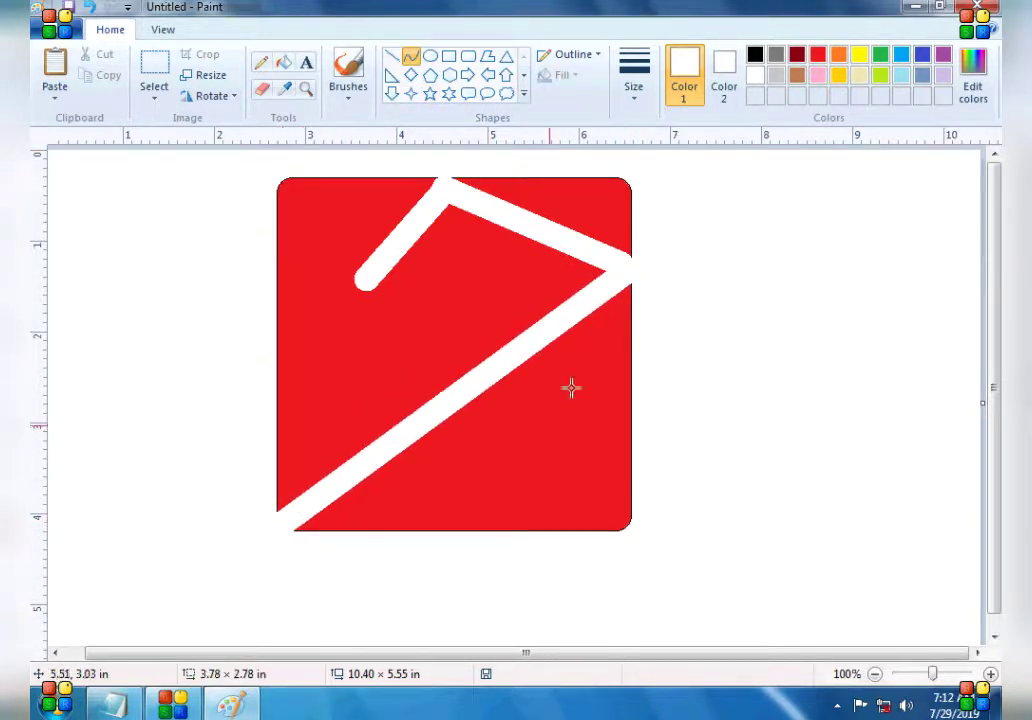
mouse_move(510, 358)
left_mouse_down()
mouse_move(454, 288)
mouse_move(357, 375)
mouse_move(312, 289)
mouse_move(329, 279)
left_mouse_up()
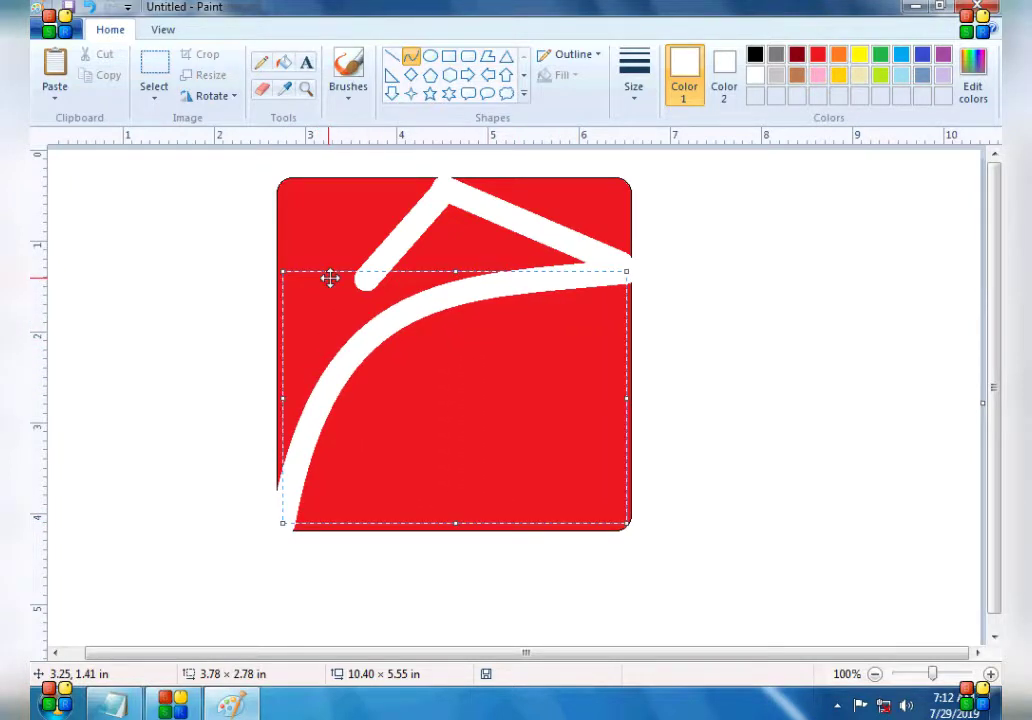
left_click(795, 363)
Step: Fill the region below the white curve with indigo blue
left_click(284, 64)
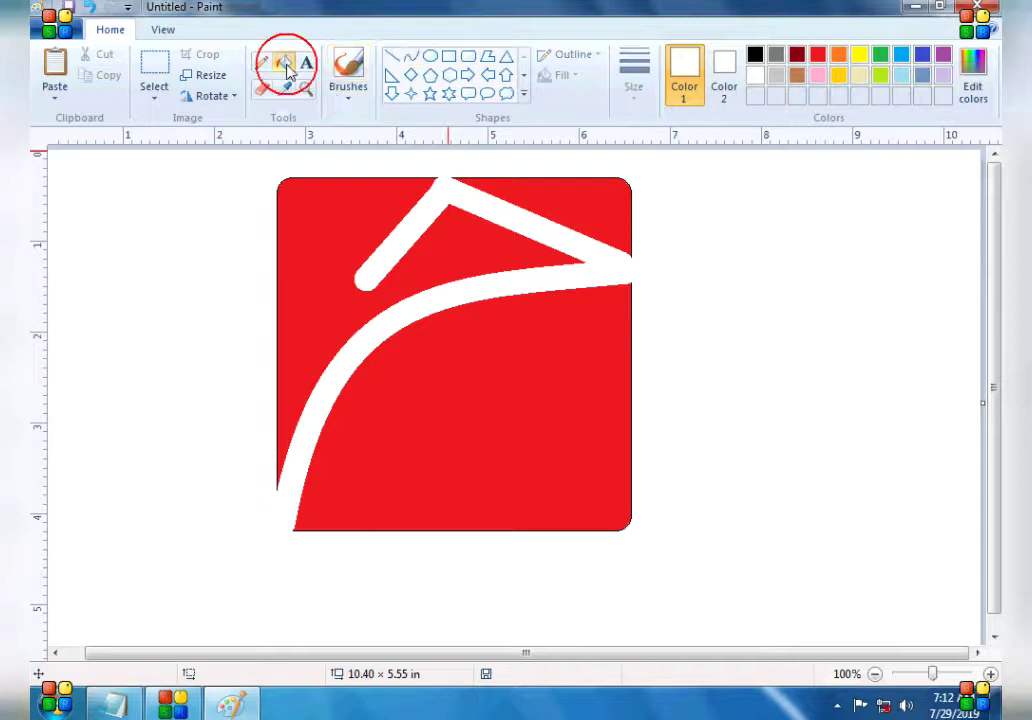
left_click(923, 56)
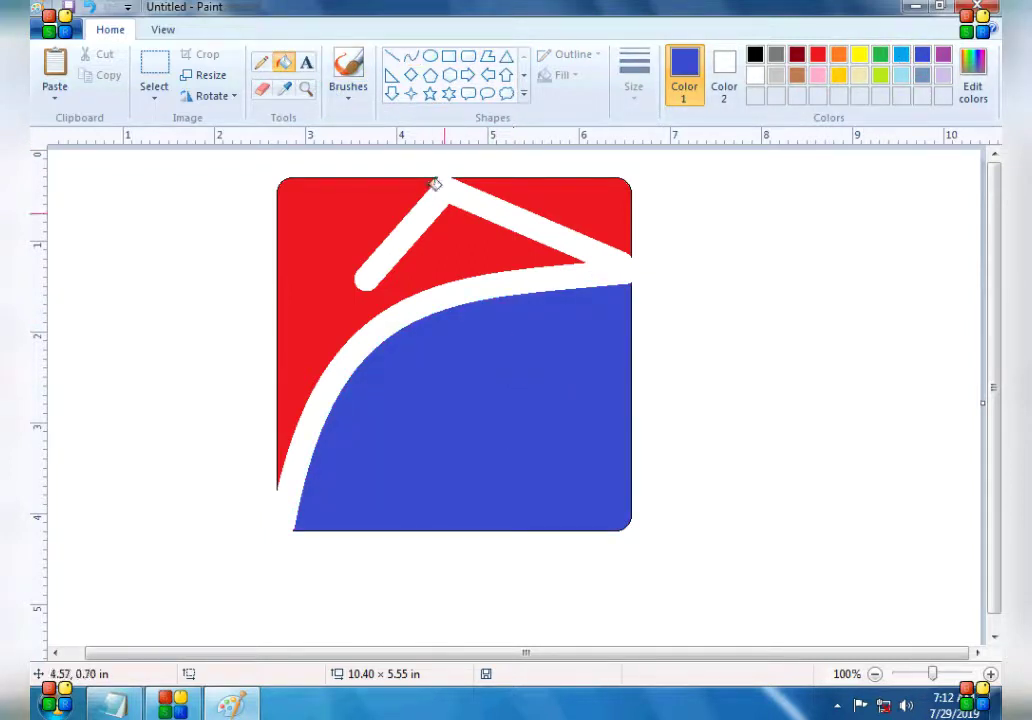
Step: Draw a solid white oval without outline, about 0.59 × 0.66 in, in the middle of the blue region
left_click(430, 57)
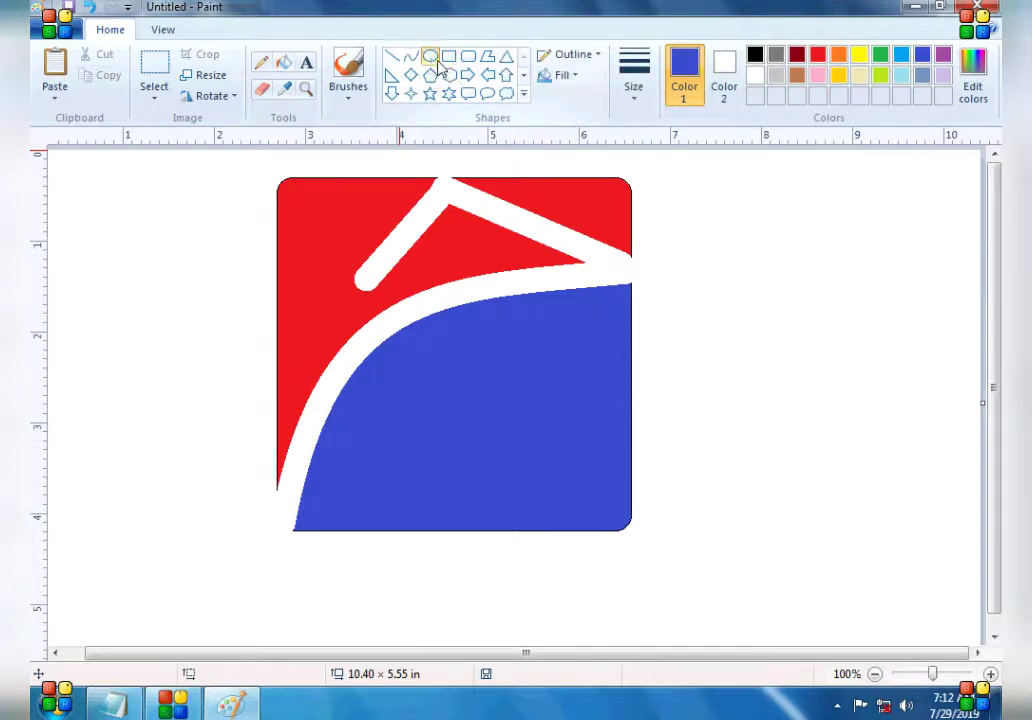
left_click(565, 76)
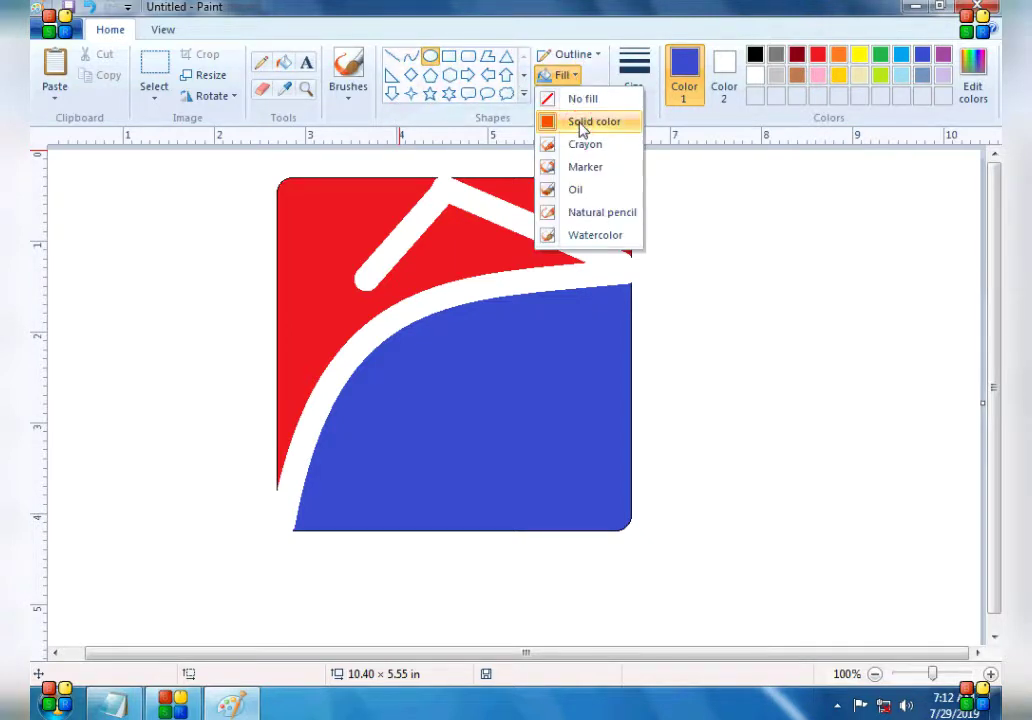
left_click(578, 120)
left_click(573, 55)
left_click(583, 88)
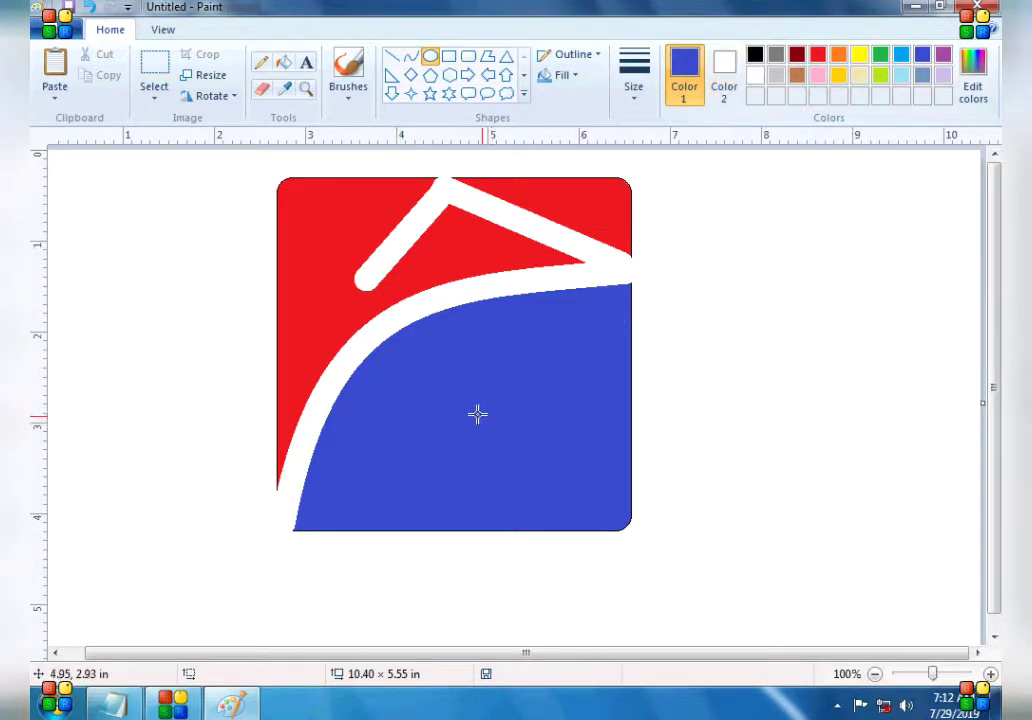
left_click_drag(460, 396, 512, 451)
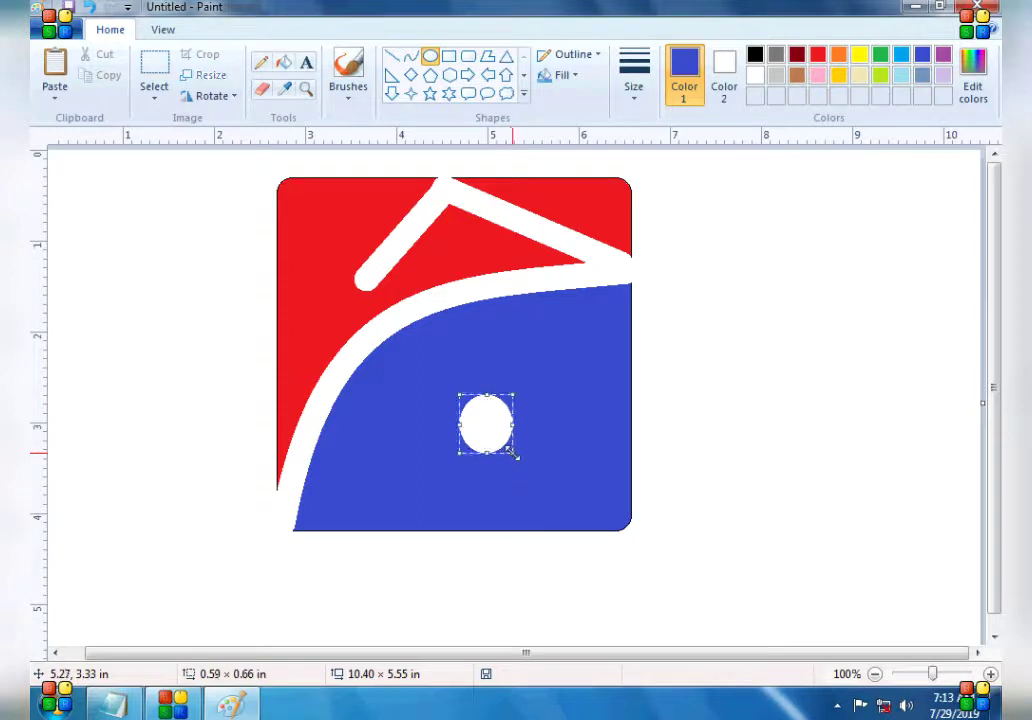
left_click(730, 401)
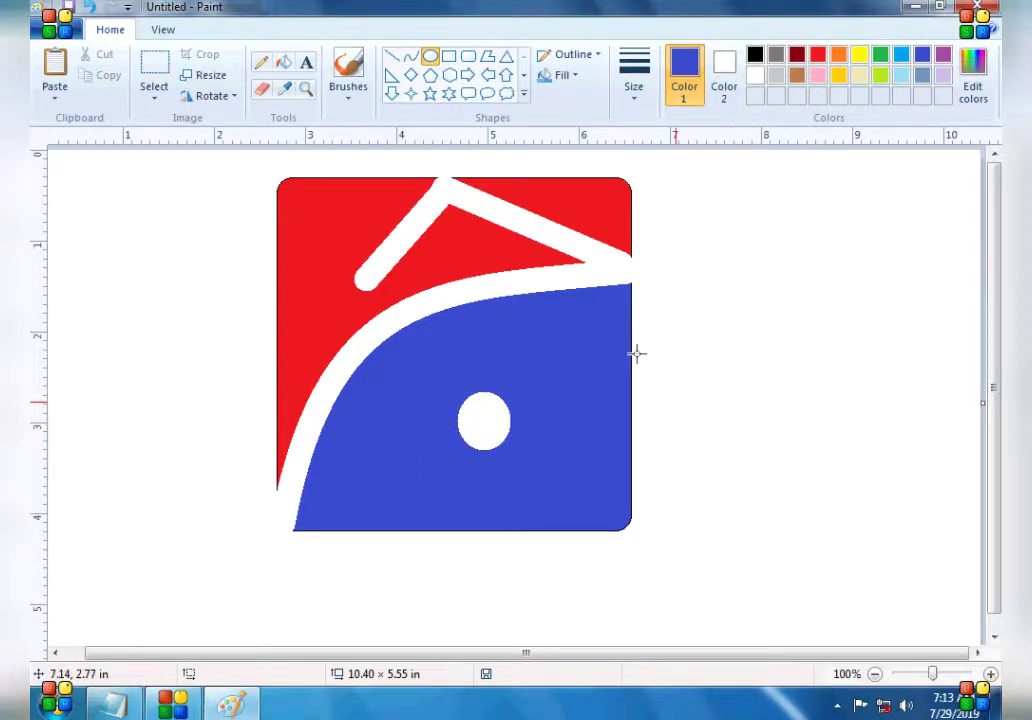
Step: Try filling the white background with lime green, and undo that fill
left_click(283, 62)
left_click(879, 78)
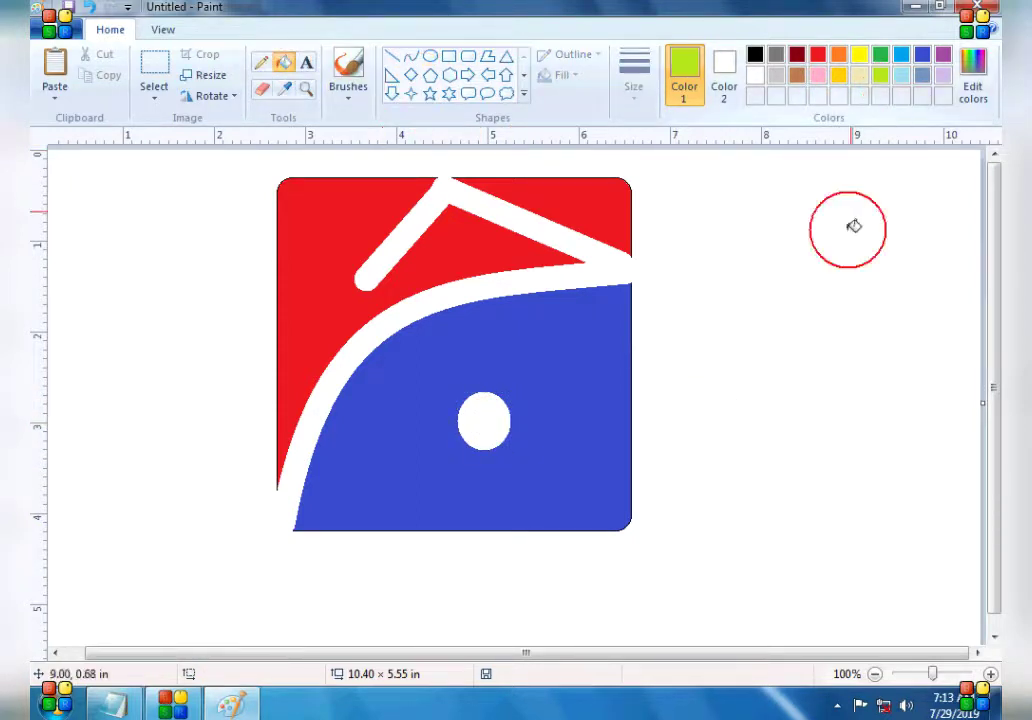
left_click(836, 278)
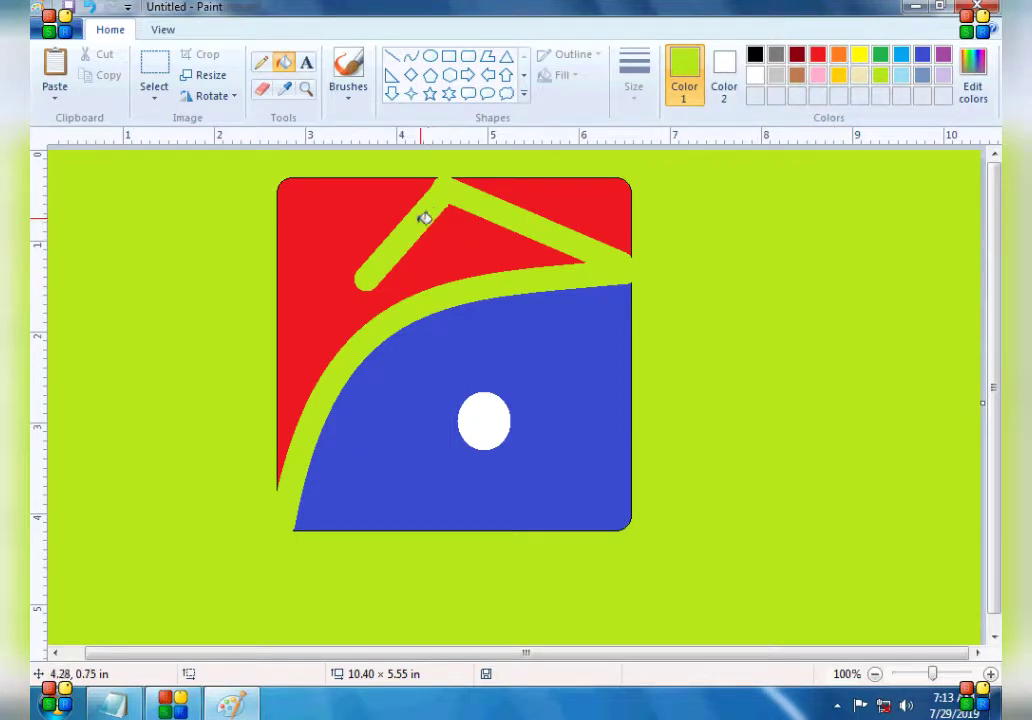
right_click(355, 381)
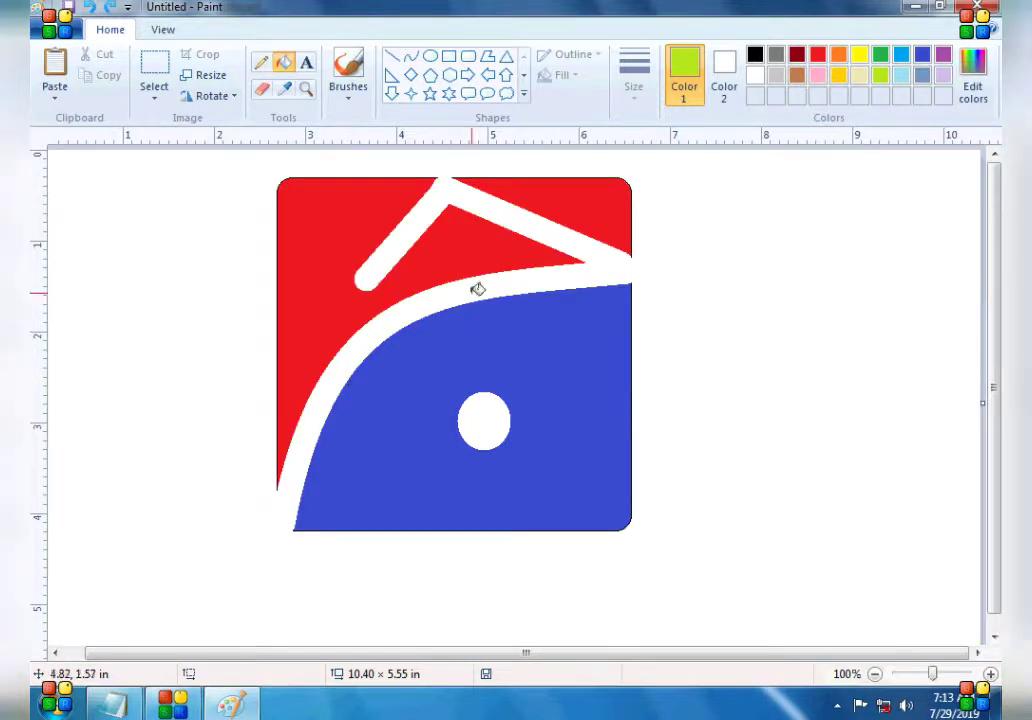
Step: Frame the whole logo with an unfilled rounded rectangle, about 3.93 × 3.94 in, using a 5 px solid black outline
left_click(468, 59)
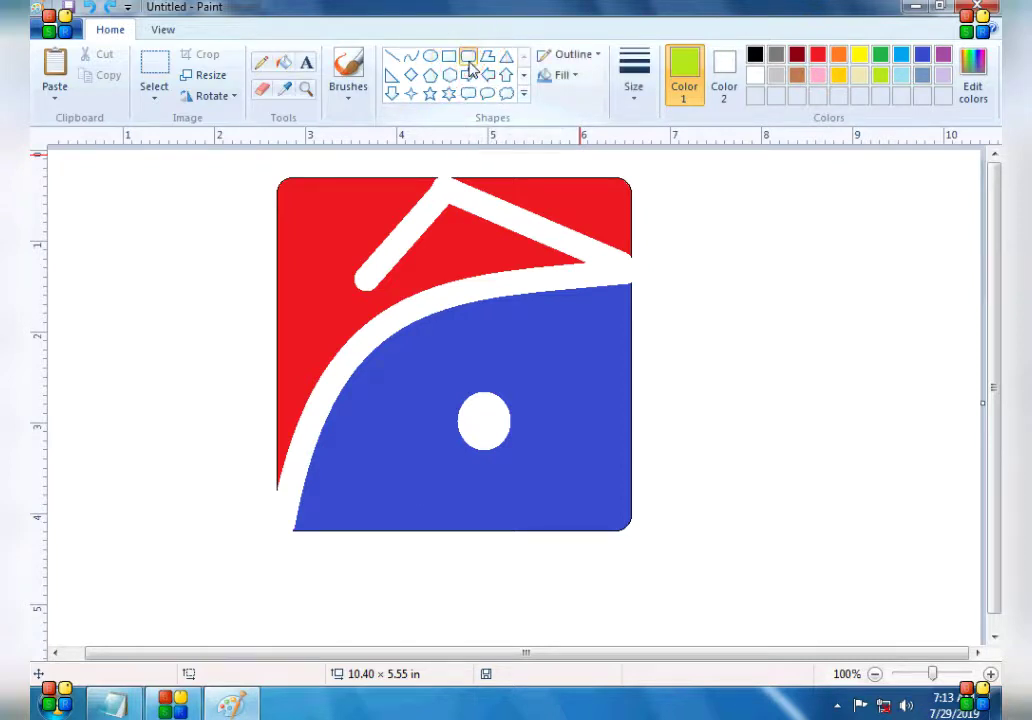
left_click(634, 92)
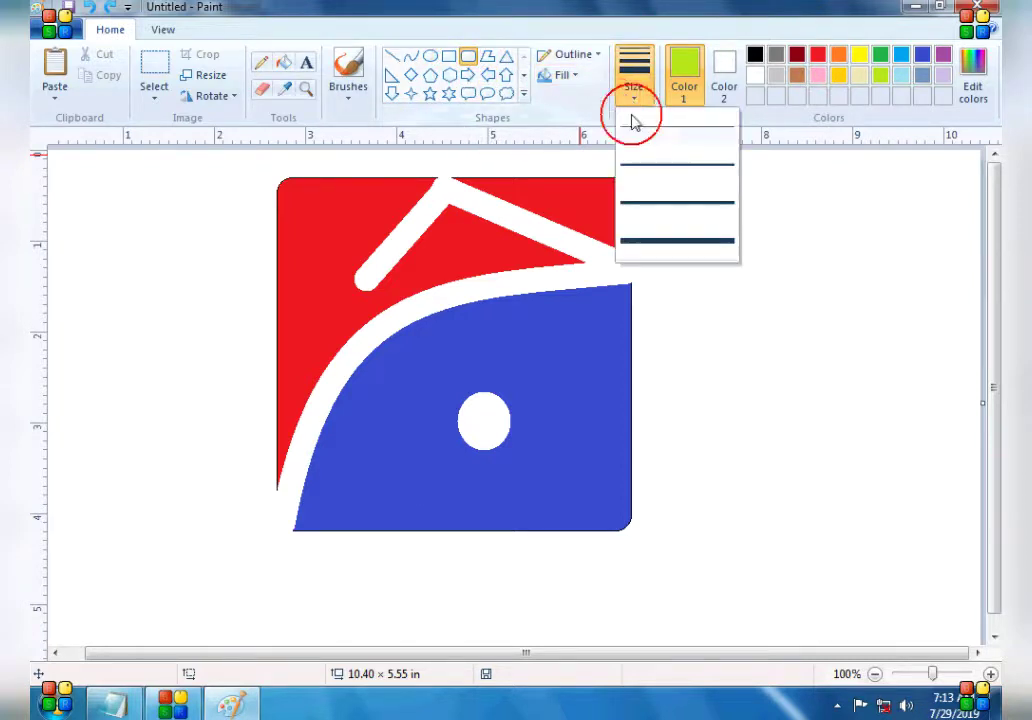
left_click(654, 209)
left_click(634, 88)
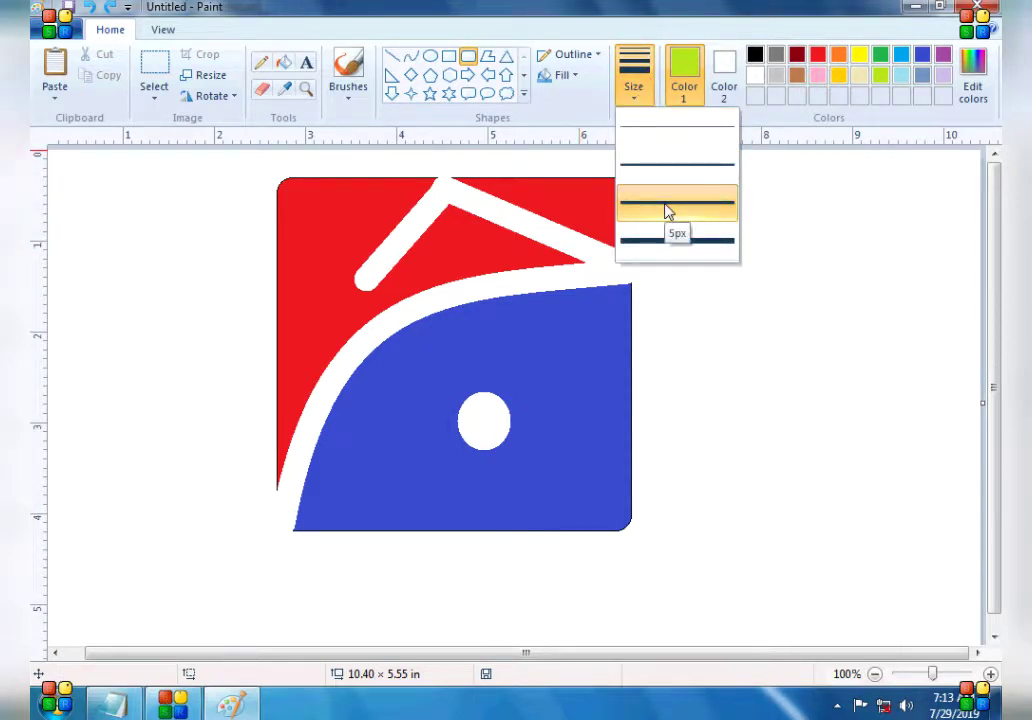
left_click(665, 206)
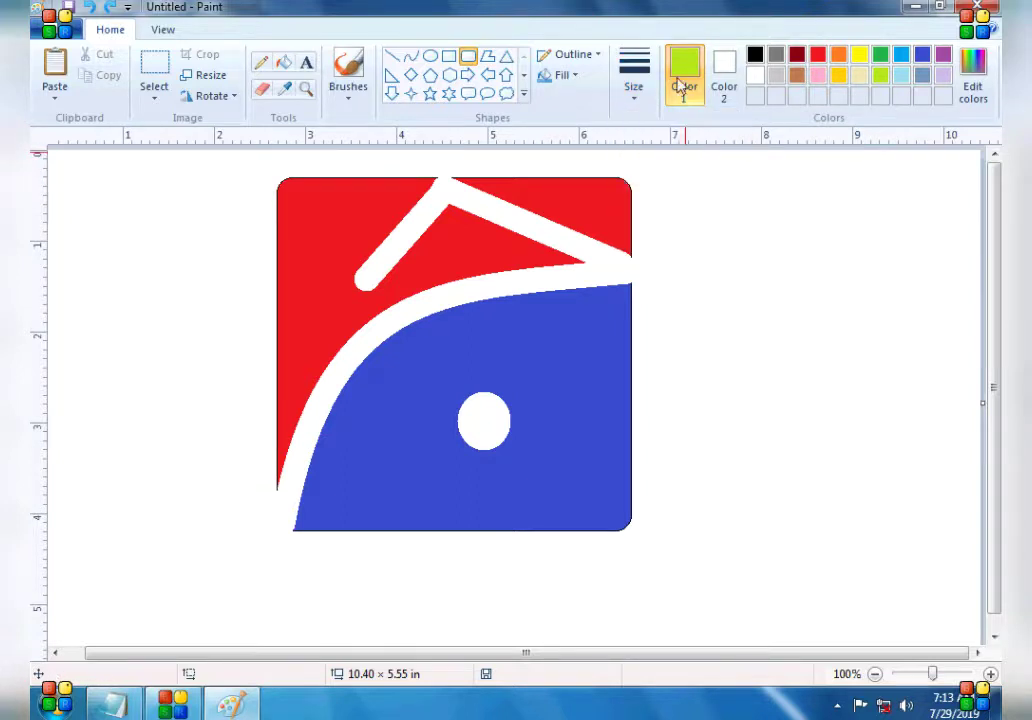
left_click(754, 56)
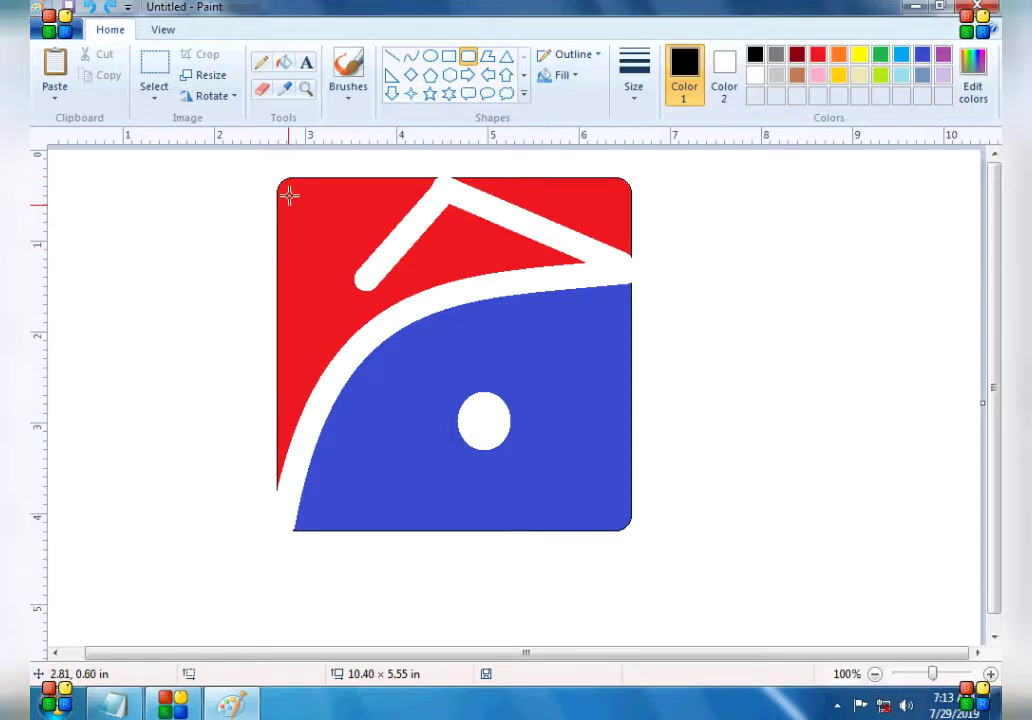
left_click_drag(274, 176, 633, 532)
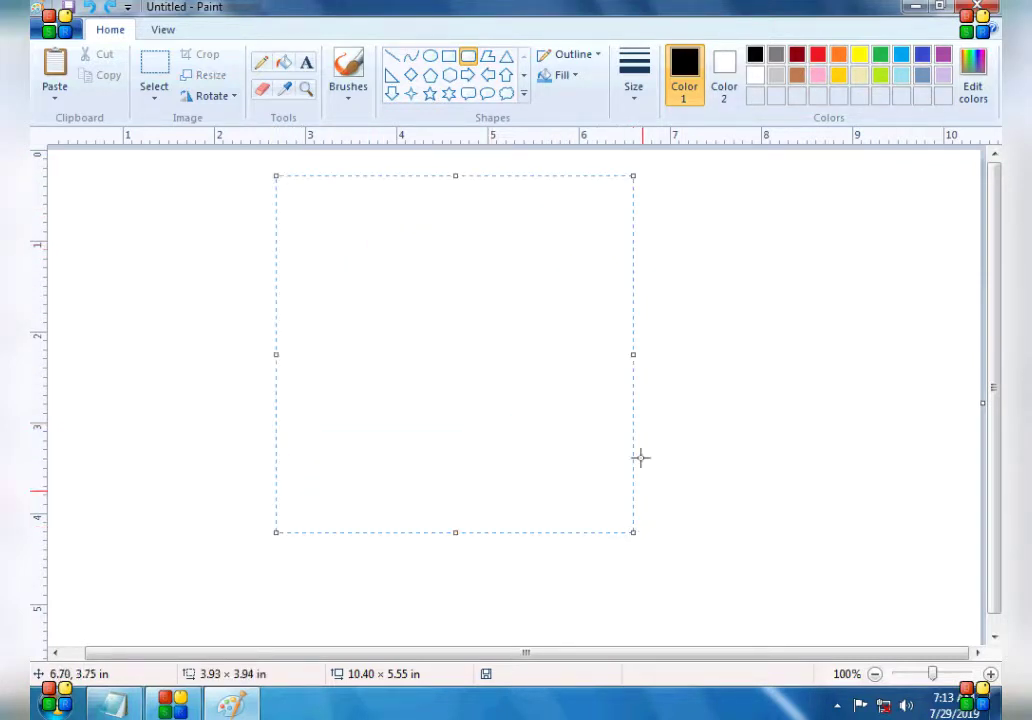
left_click(571, 79)
left_click(578, 100)
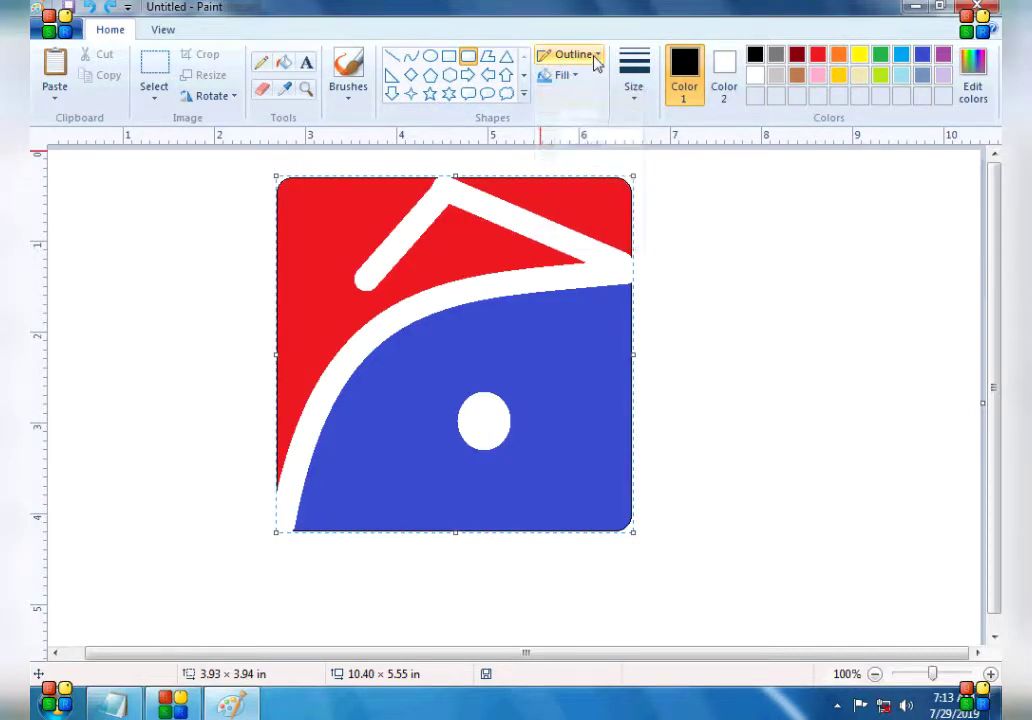
left_click(586, 58)
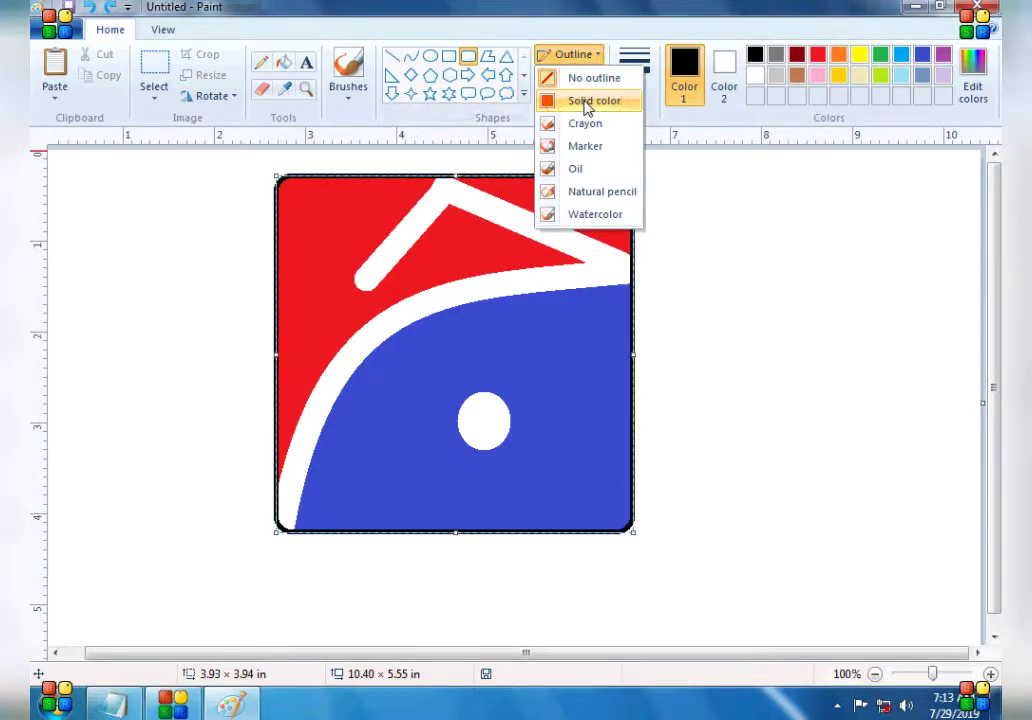
left_click(587, 103)
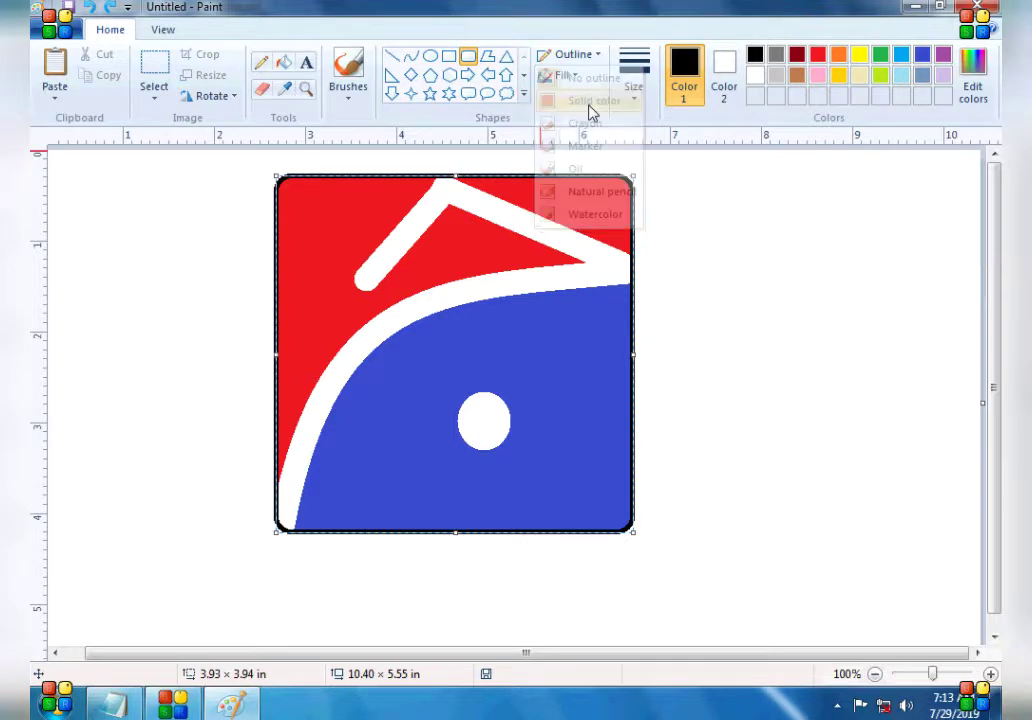
left_click(743, 327)
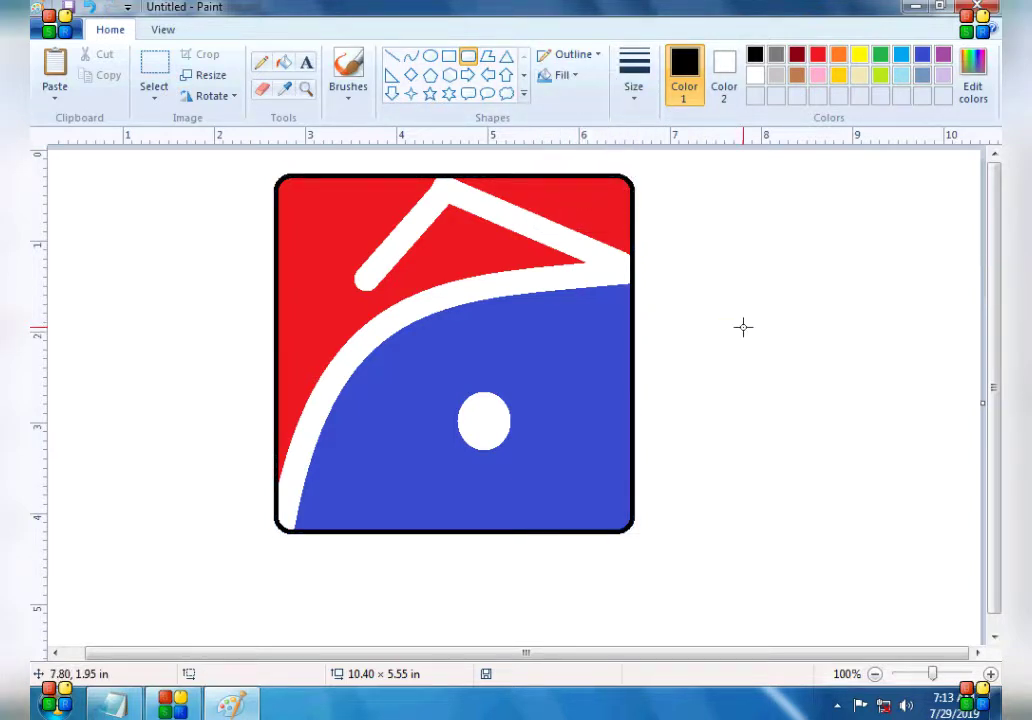
Step: Select the whole logo and move it to the left side of the canvas to free space beside it
left_click(154, 66)
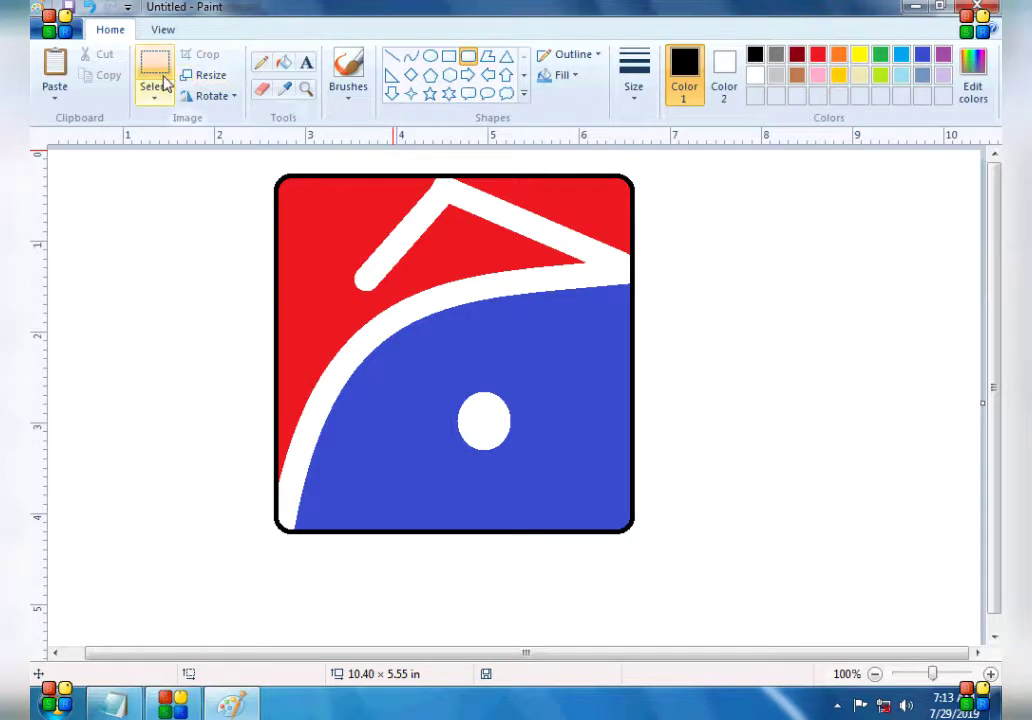
left_click_drag(256, 162, 667, 569)
left_click_drag(537, 378, 338, 371)
left_click(613, 350)
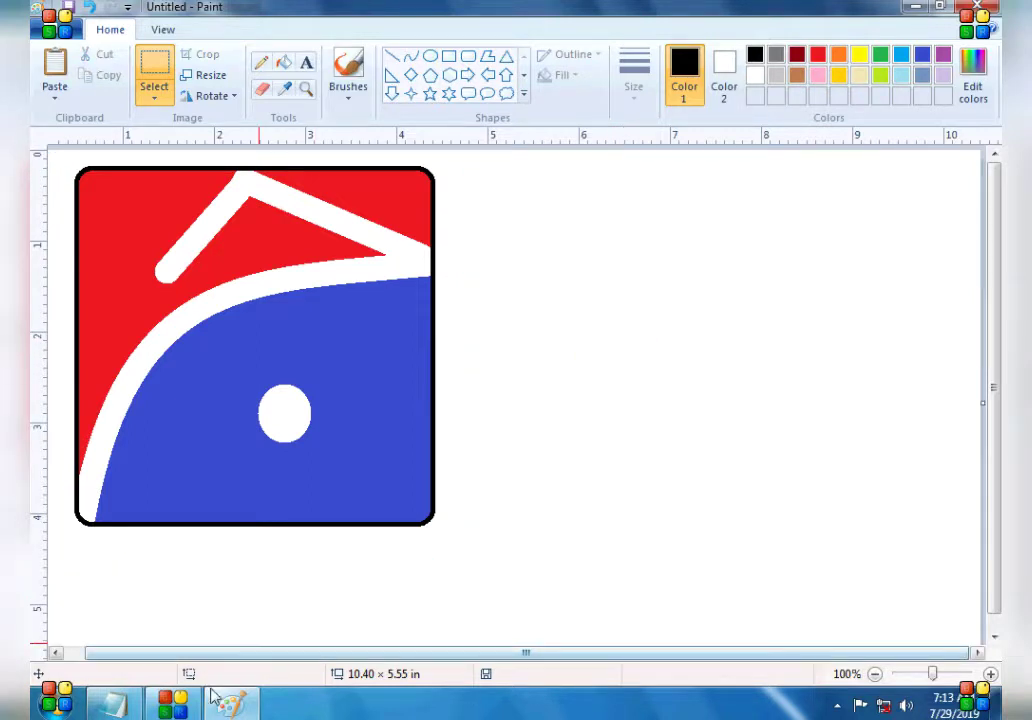
Step: Check the second task, CREATE PAKISTANI FLAG, in the Notepad list and return to Paint
left_click(113, 705)
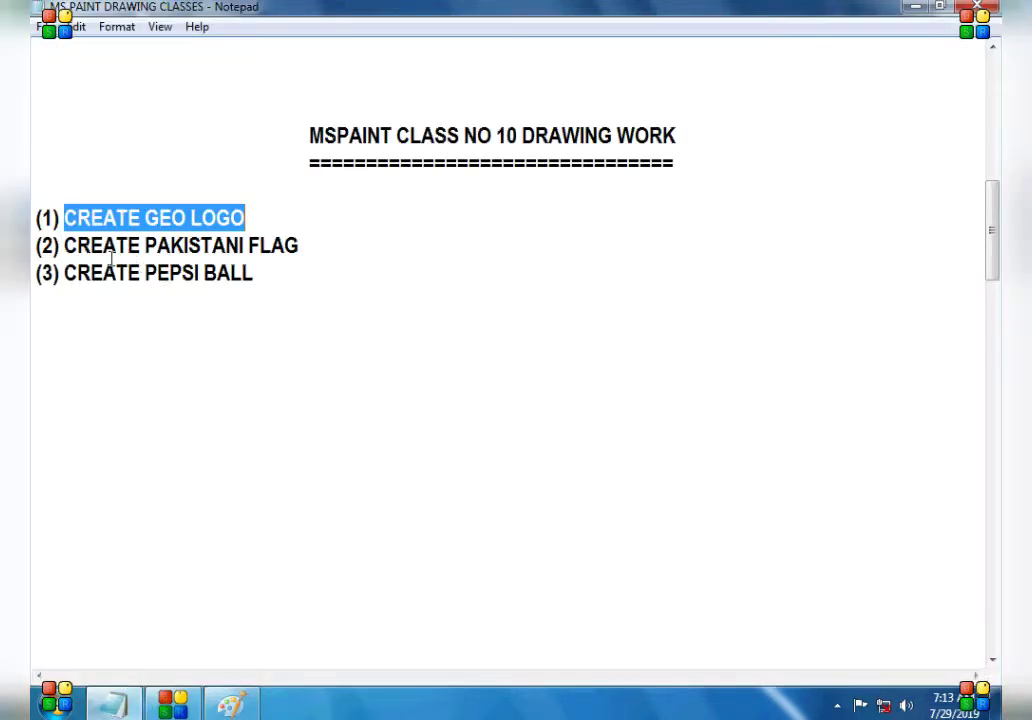
left_click_drag(63, 247, 297, 240)
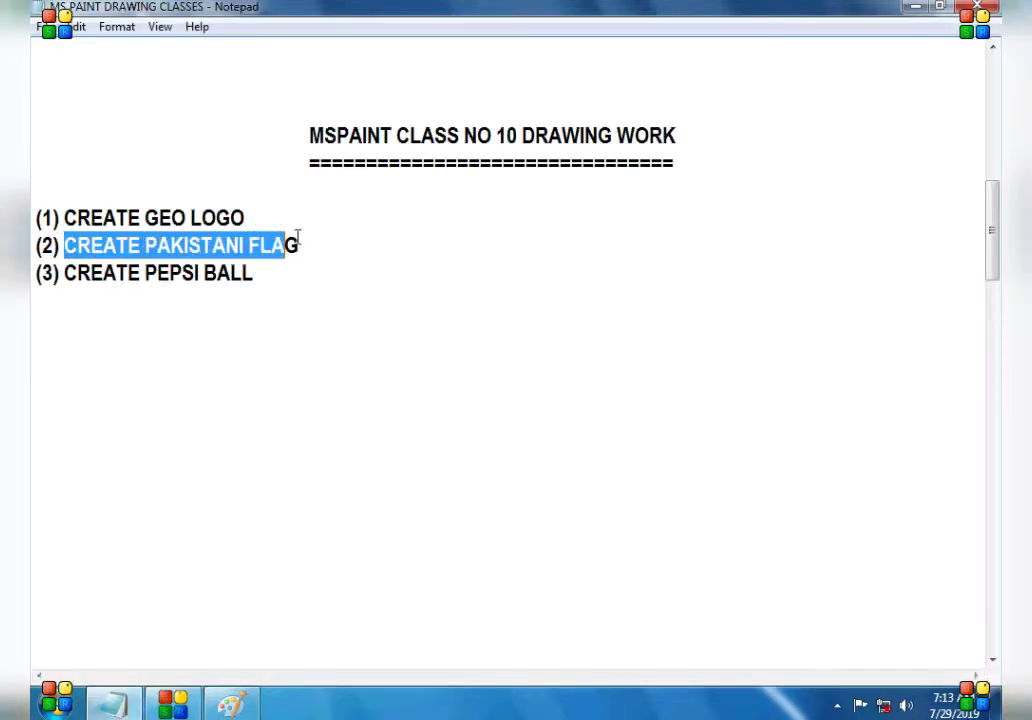
left_click(231, 705)
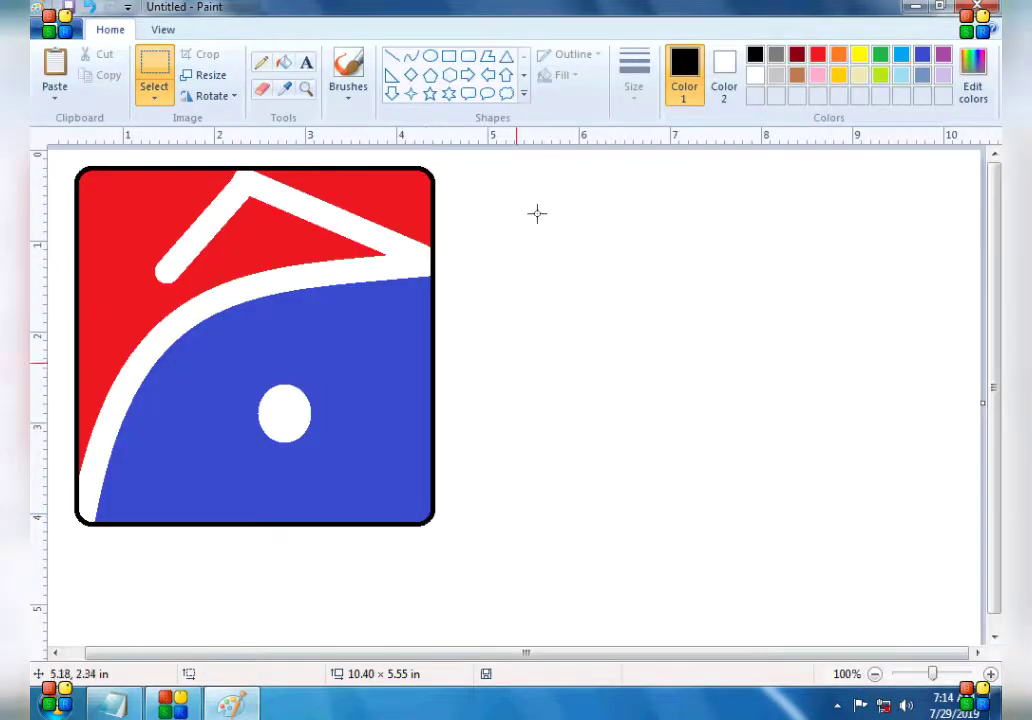
Step: Draw an unfilled rectangle, about 3.5 × 2 in, with the thinnest solid black outline in the empty area beside the logo
left_click(451, 58)
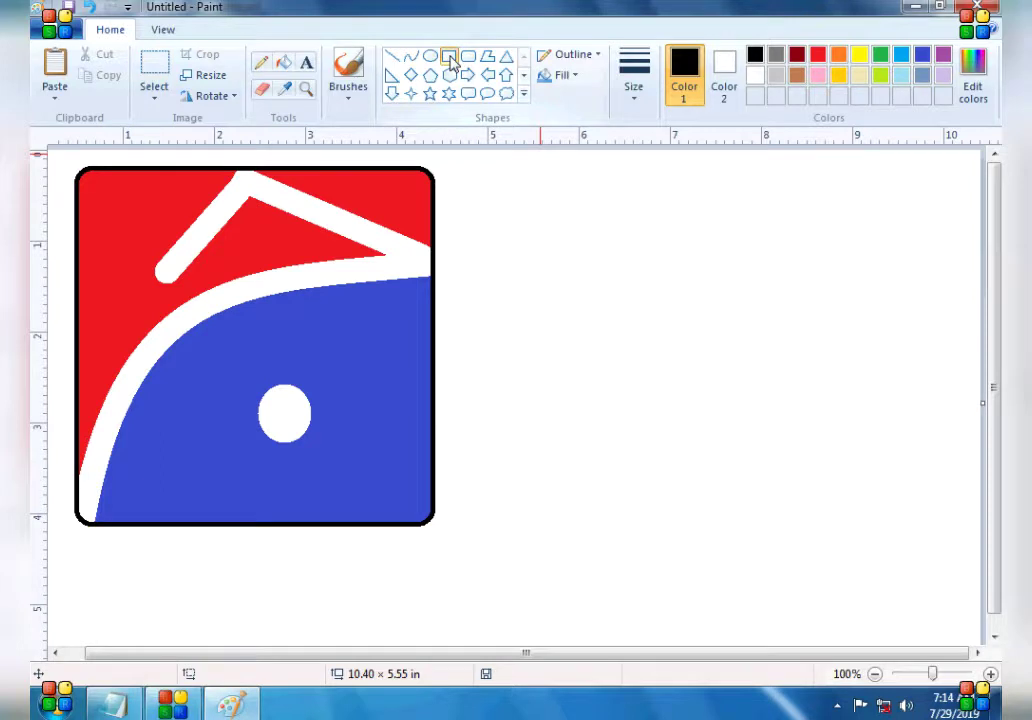
left_click(571, 56)
left_click(580, 101)
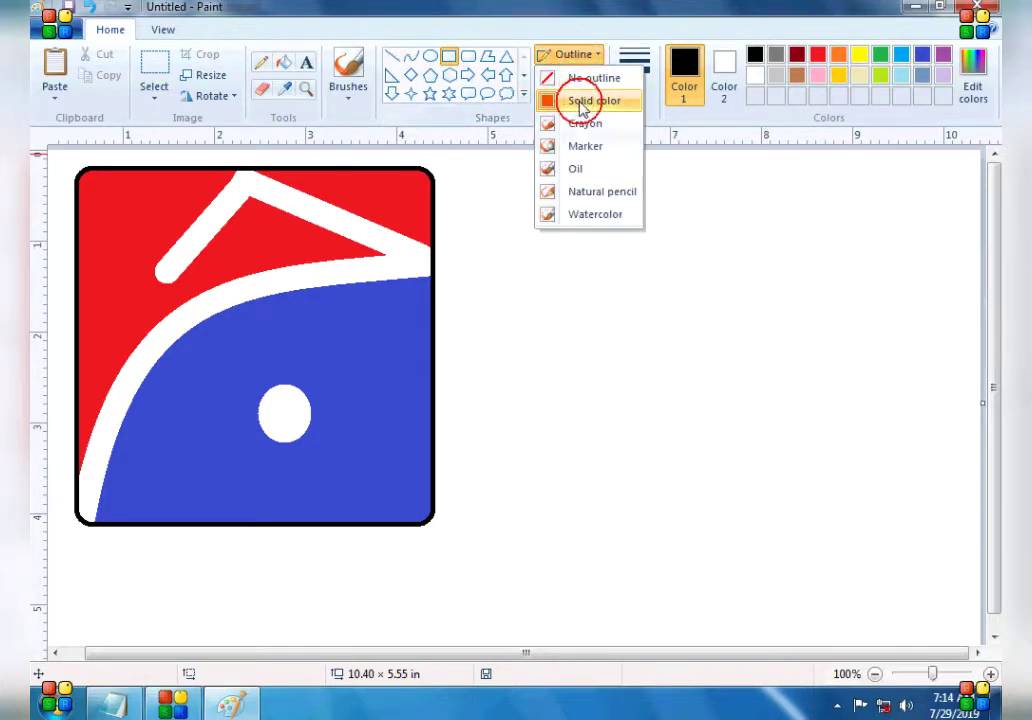
left_click(634, 100)
left_click(657, 140)
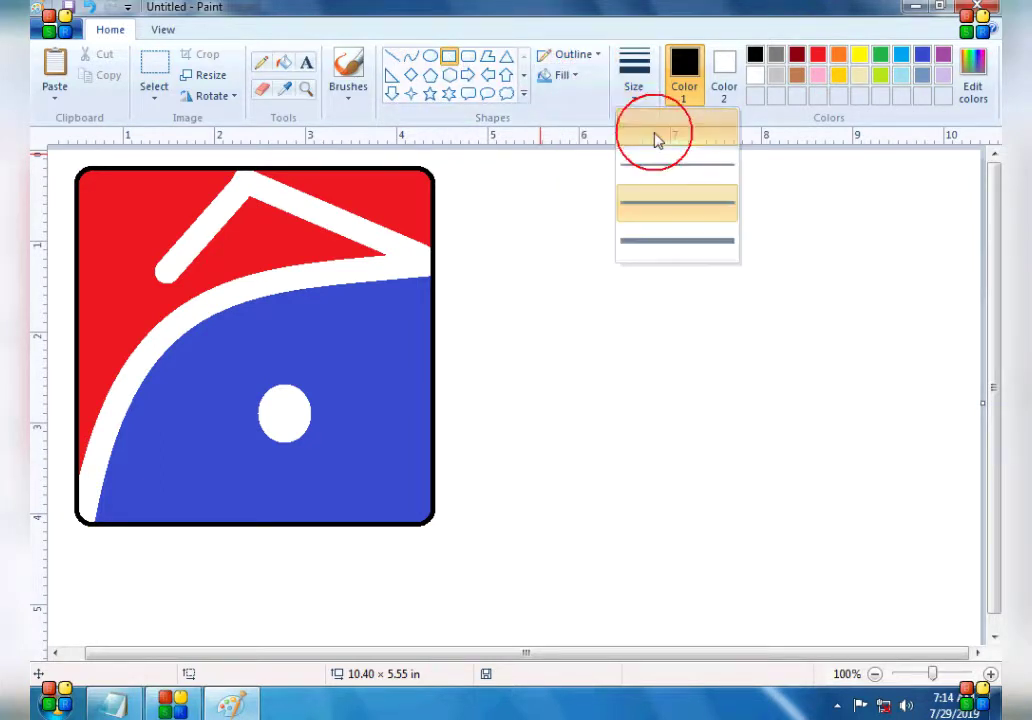
left_click_drag(577, 172, 901, 353)
left_click(809, 449)
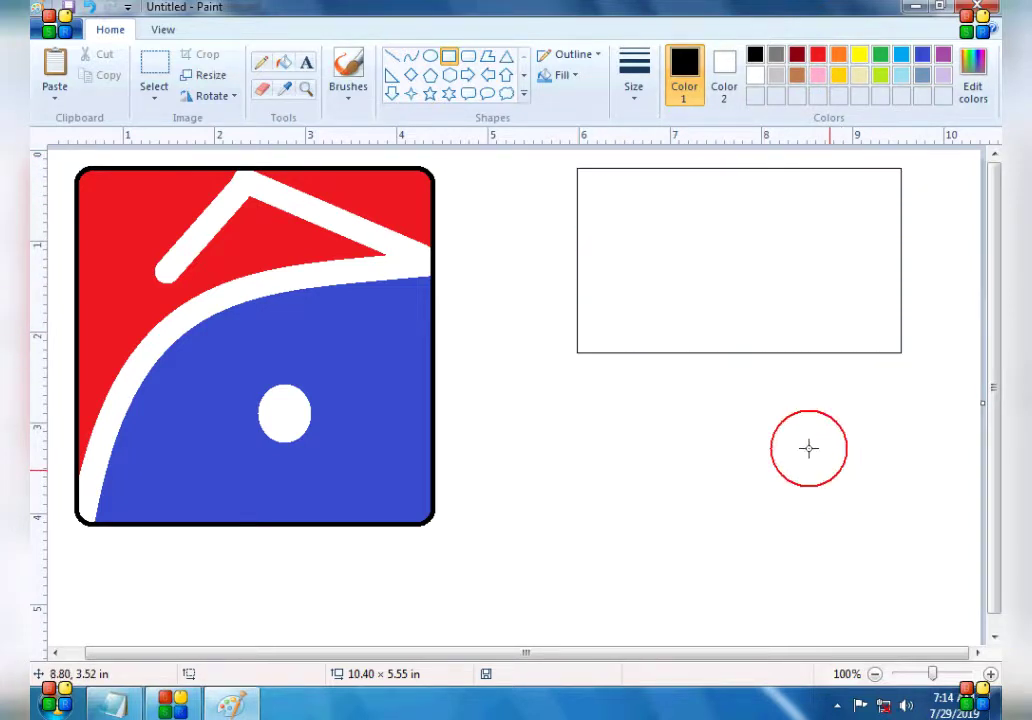
Step: Divide the flag rectangle with a vertical black line about 2 in long, roughly 1 in from its left edge
left_click(392, 56)
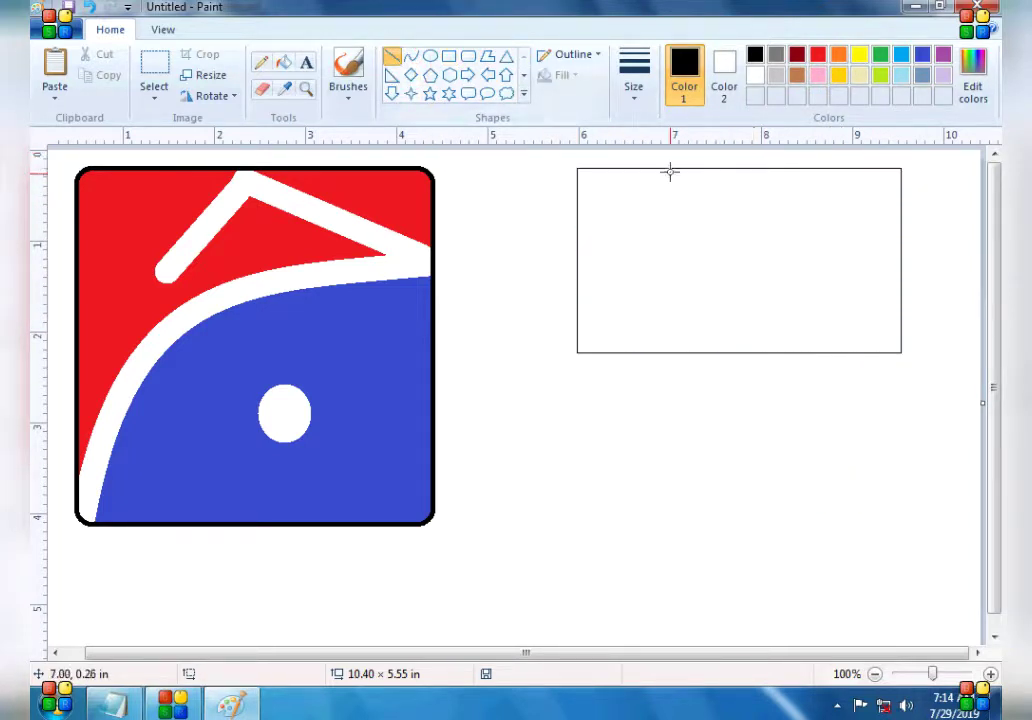
left_click_drag(673, 170, 696, 322)
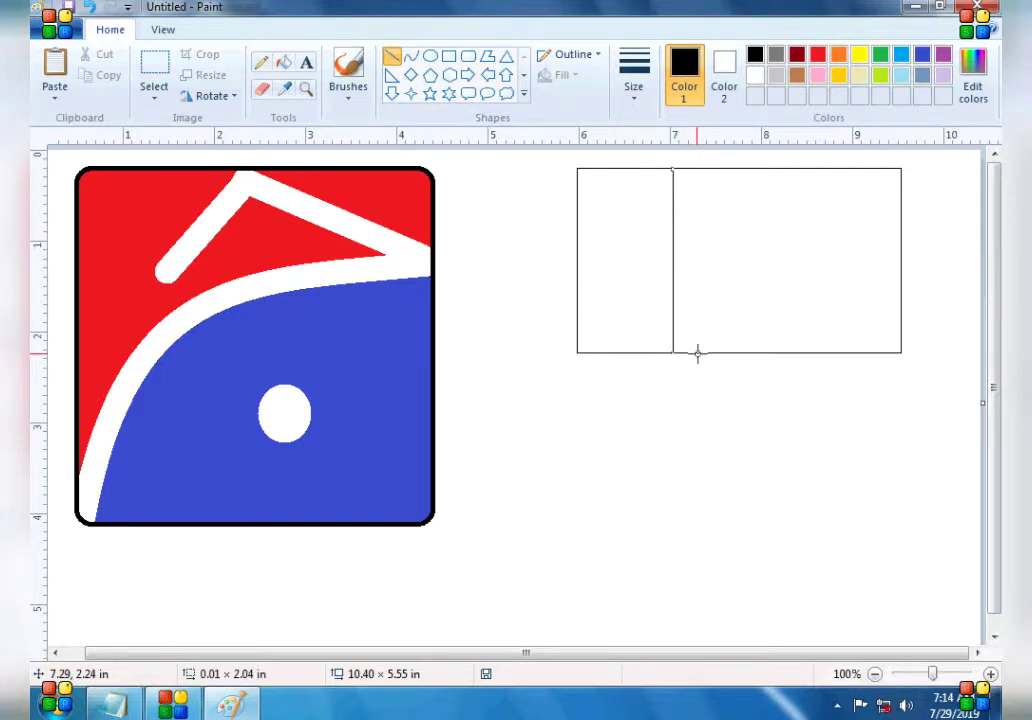
left_click(714, 380)
Step: Draw a narrow vertical rectangle, about 0.15 × 4.6 in, as a flagpole starting at the flag's upper-left corner
left_click(449, 56)
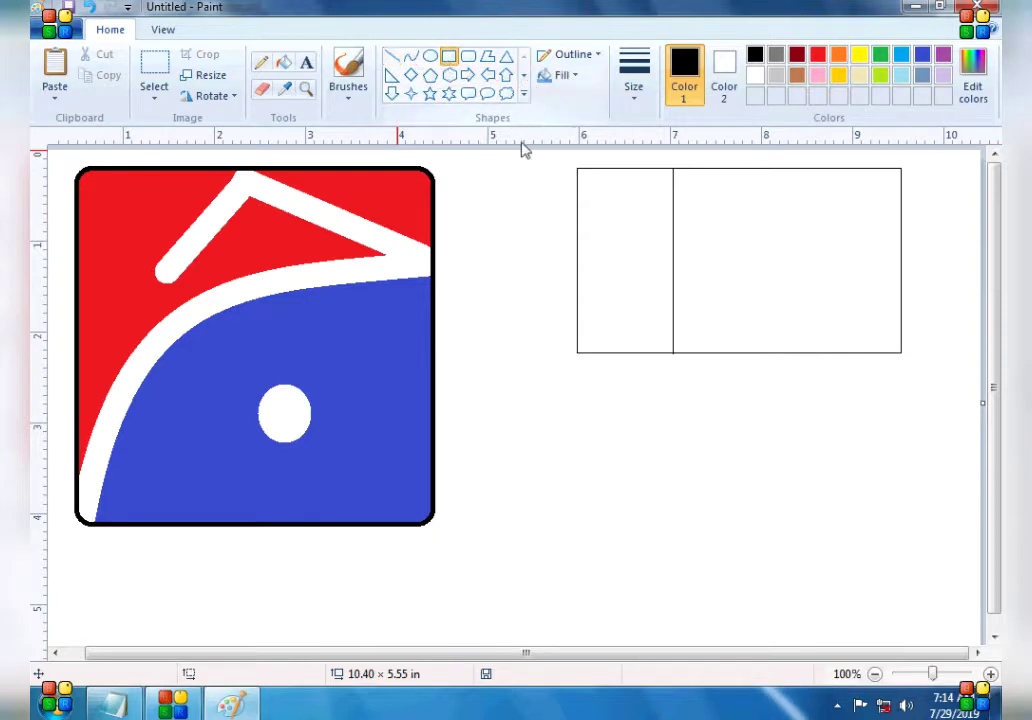
left_click_drag(577, 168, 592, 588)
left_click(732, 512)
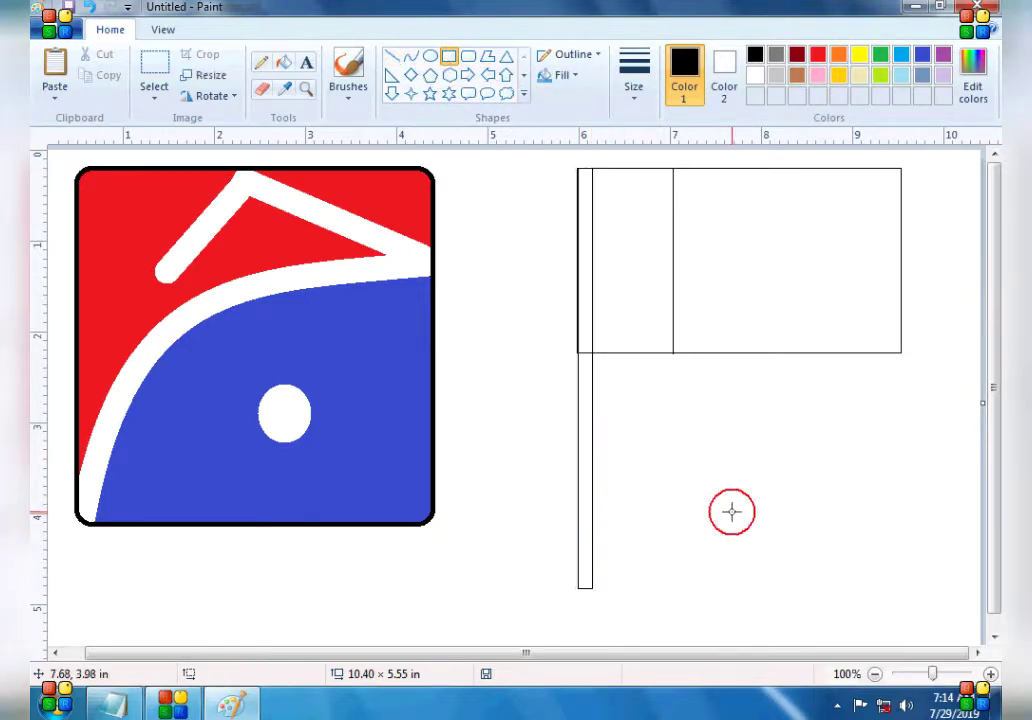
Step: Fill both parts of the flagpole with dark red and the flag's wide right section with green
left_click(285, 63)
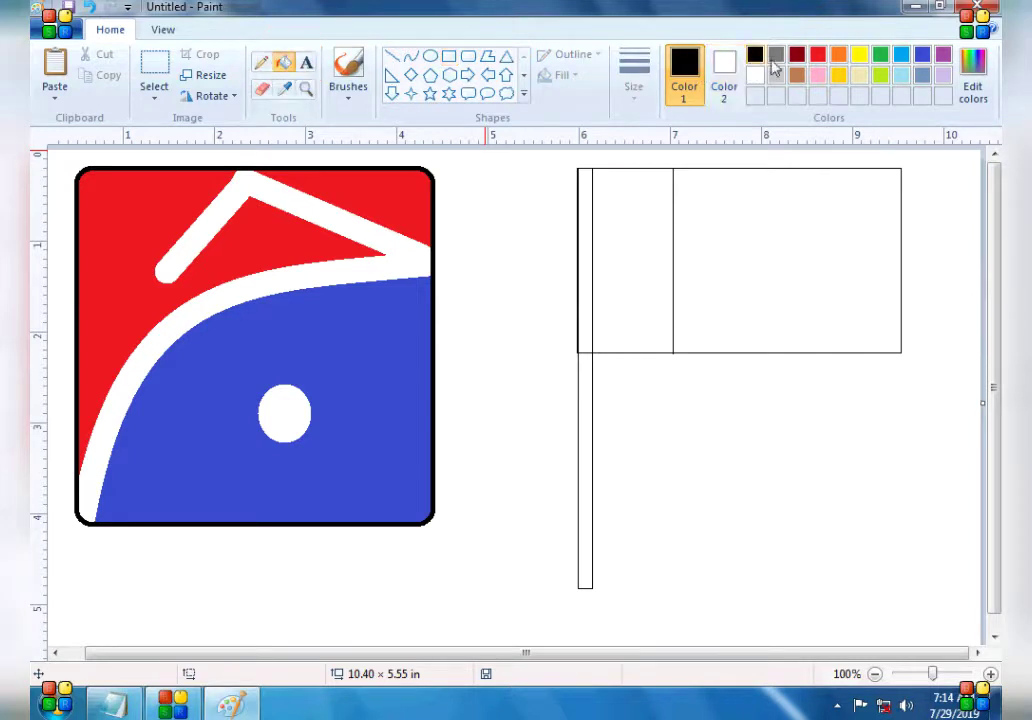
left_click(797, 54)
left_click(585, 196)
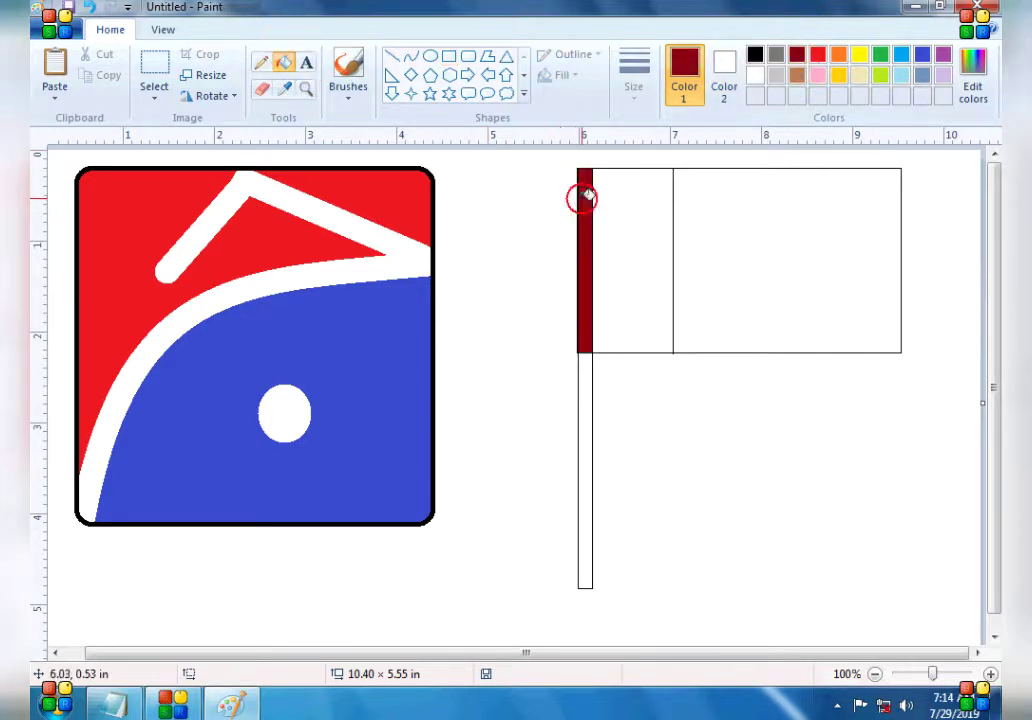
left_click(601, 407)
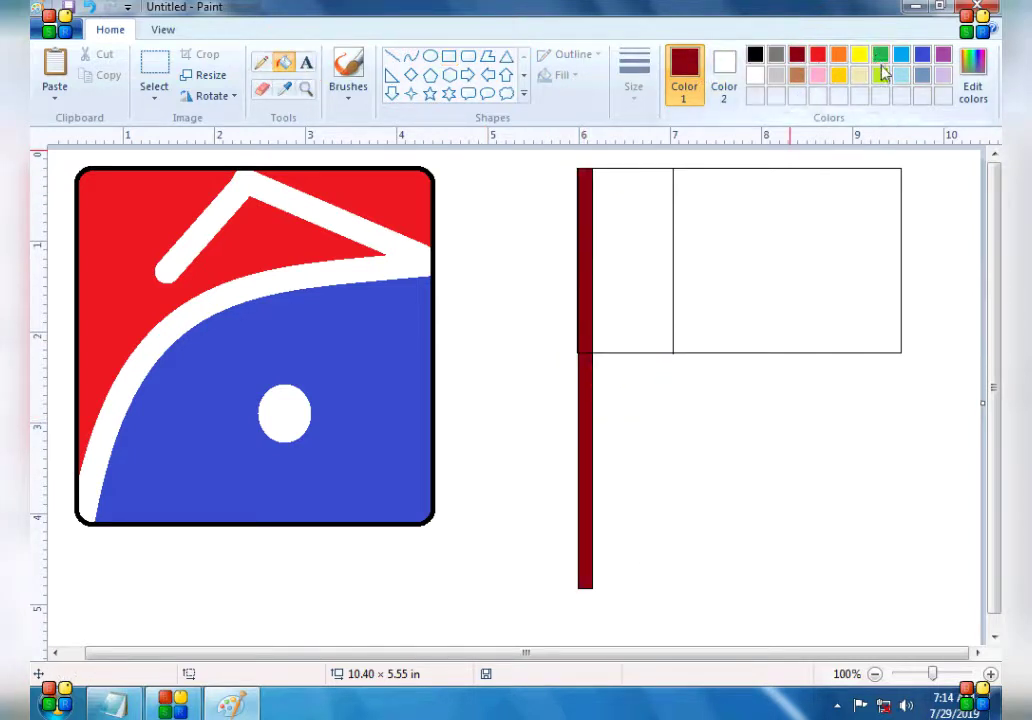
left_click(880, 60)
left_click(803, 211)
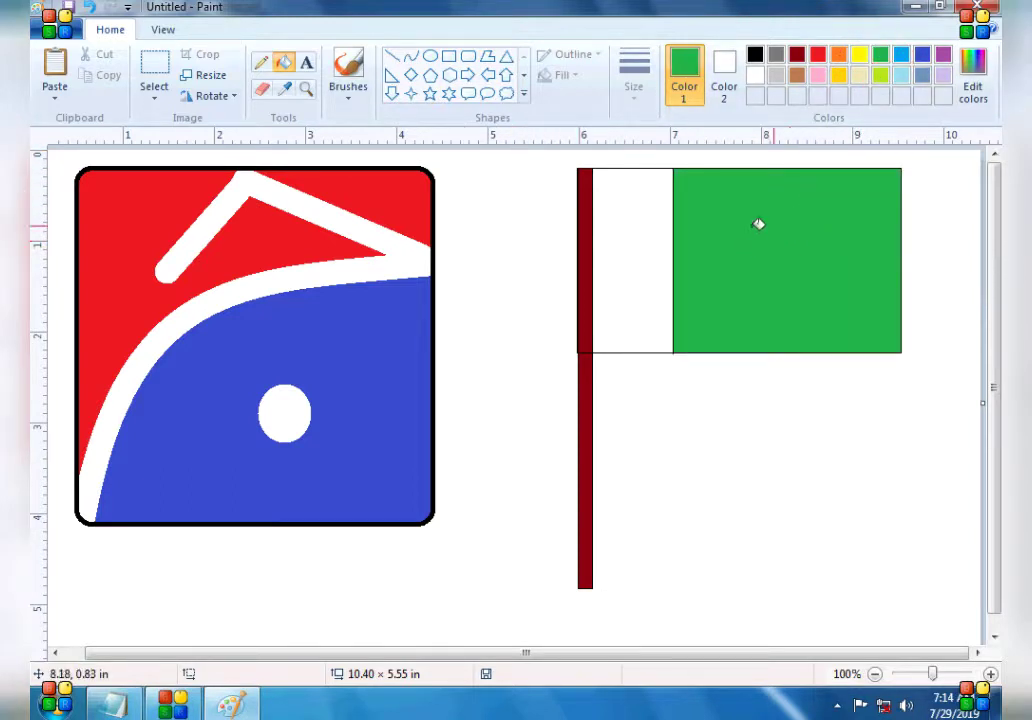
Step: Draw a solid white oval without outline, about 0.62 × 0.69 in, in the middle of the flag's green section
left_click(430, 57)
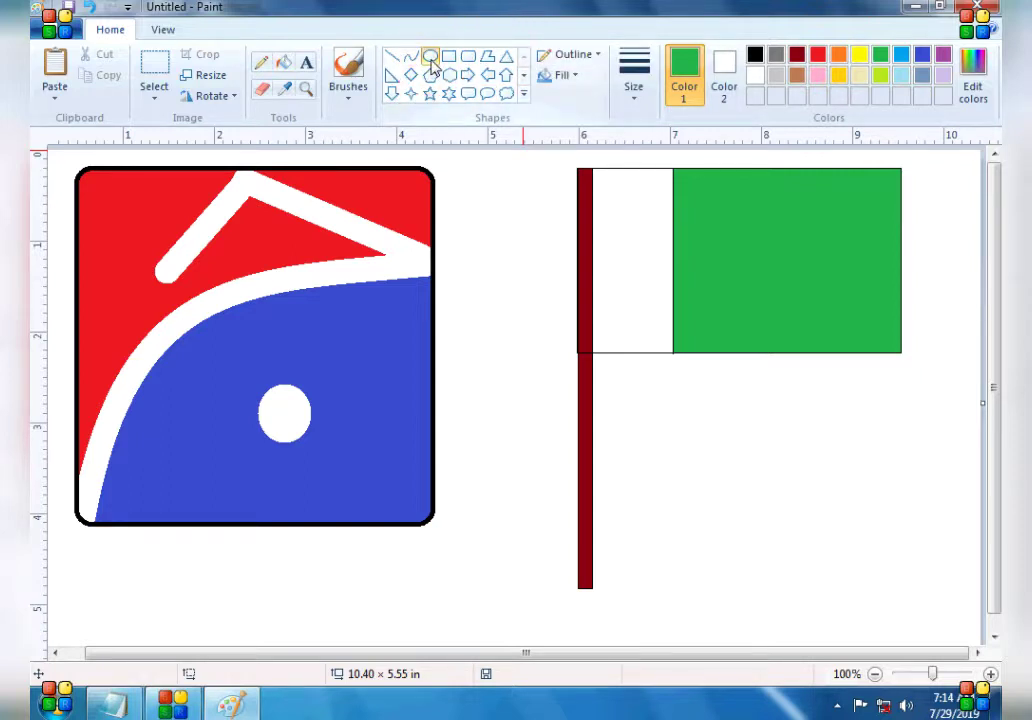
left_click(563, 75)
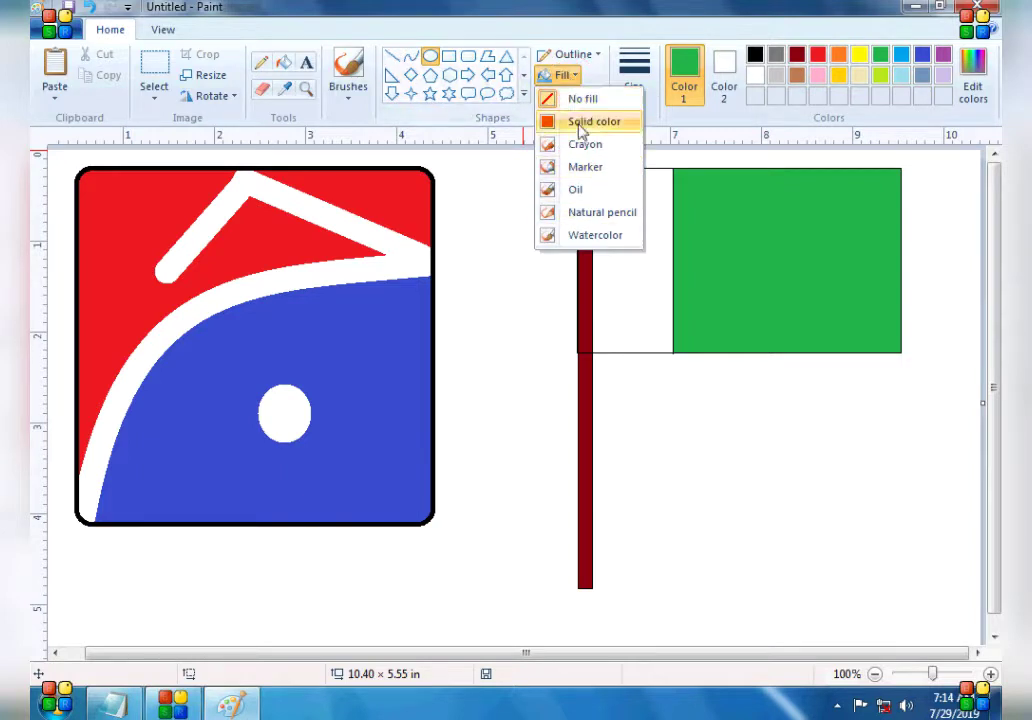
left_click(583, 125)
left_click(572, 54)
left_click(582, 100)
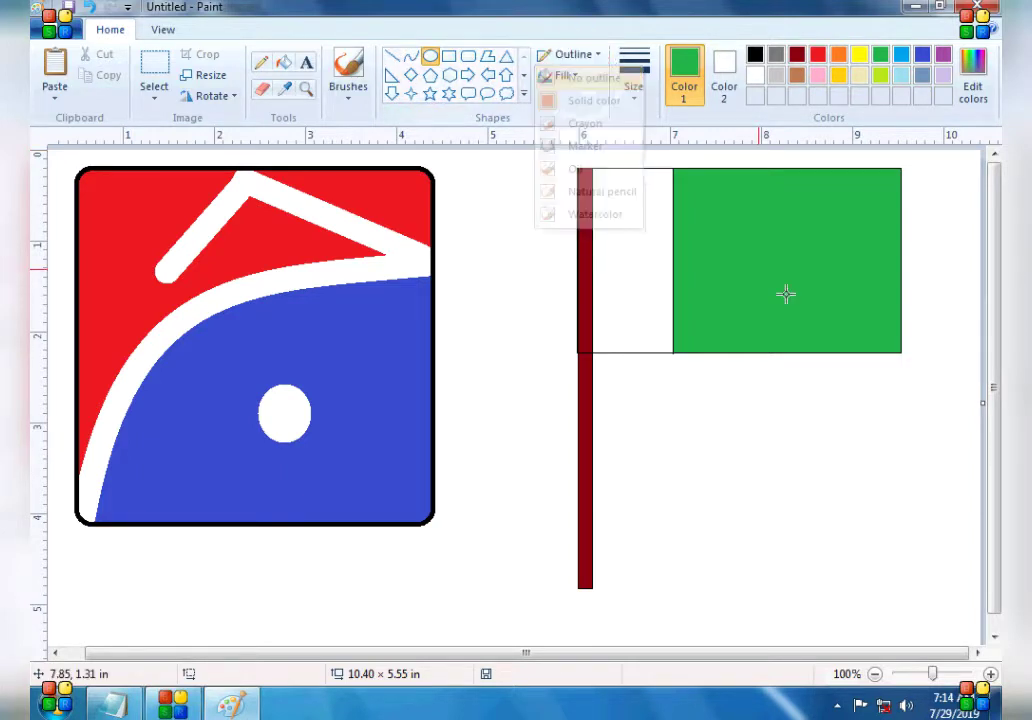
left_click_drag(751, 225, 812, 288)
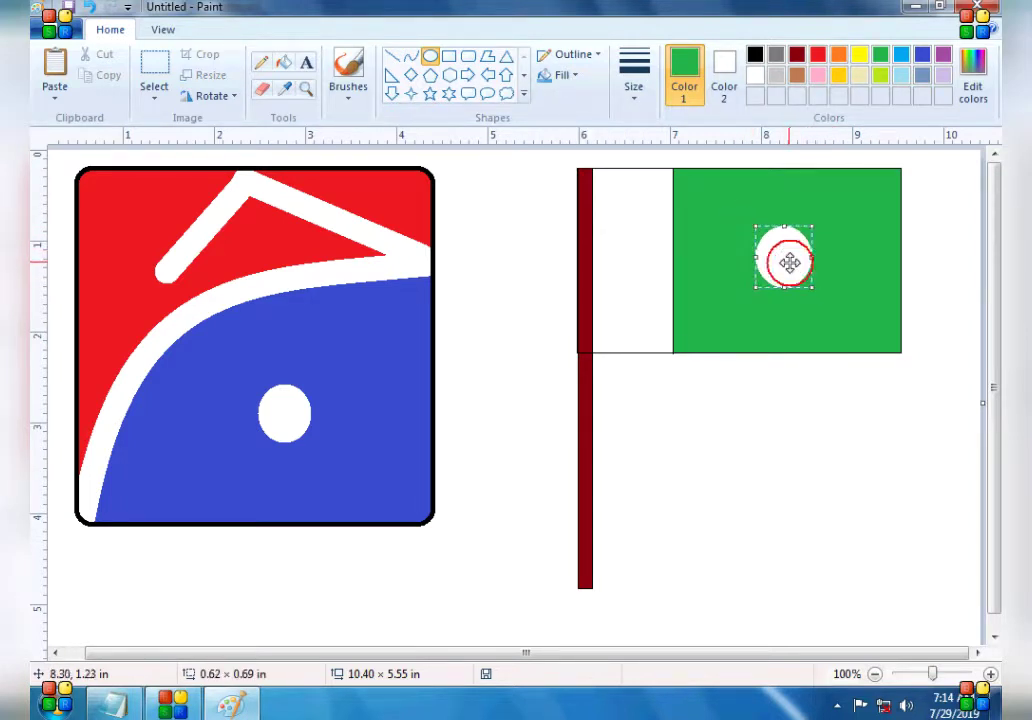
left_click(839, 274)
Step: Cover the white oval's upper right with a solid green oval, about 0.51 × 0.55 in, to form a crescent
left_click(727, 72)
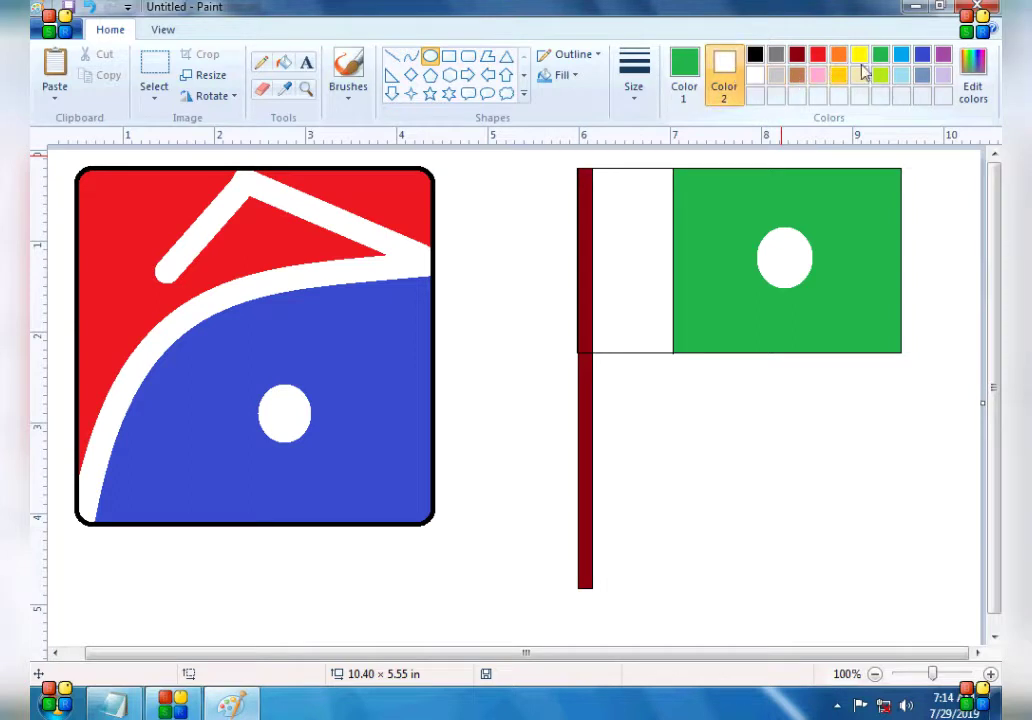
left_click(879, 55)
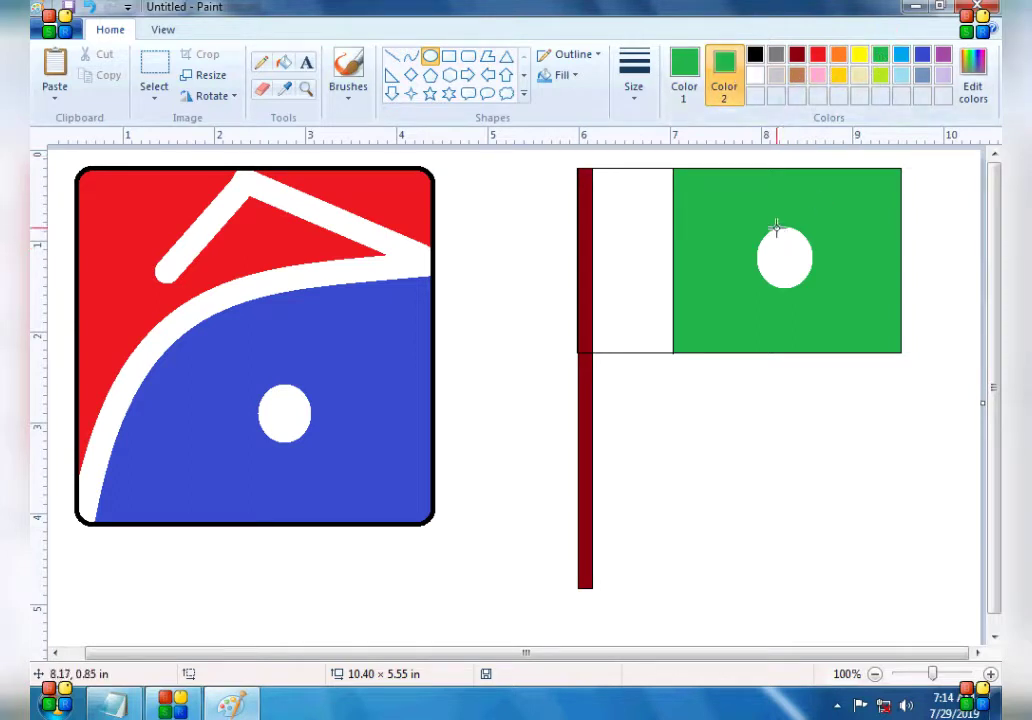
left_click_drag(769, 227, 817, 270)
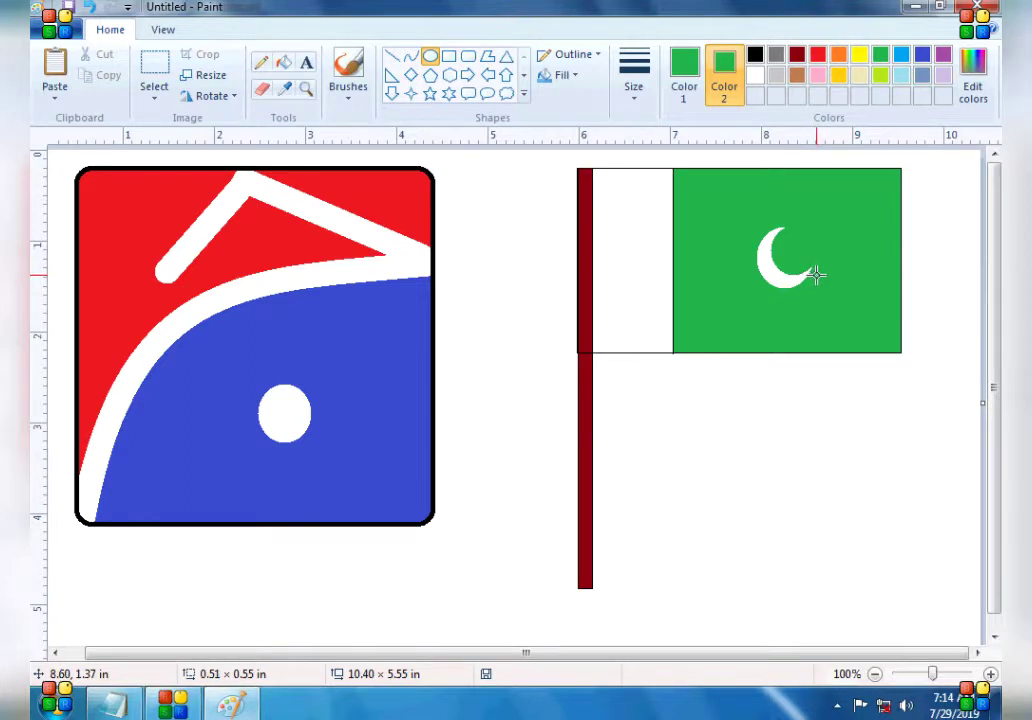
left_click(848, 295)
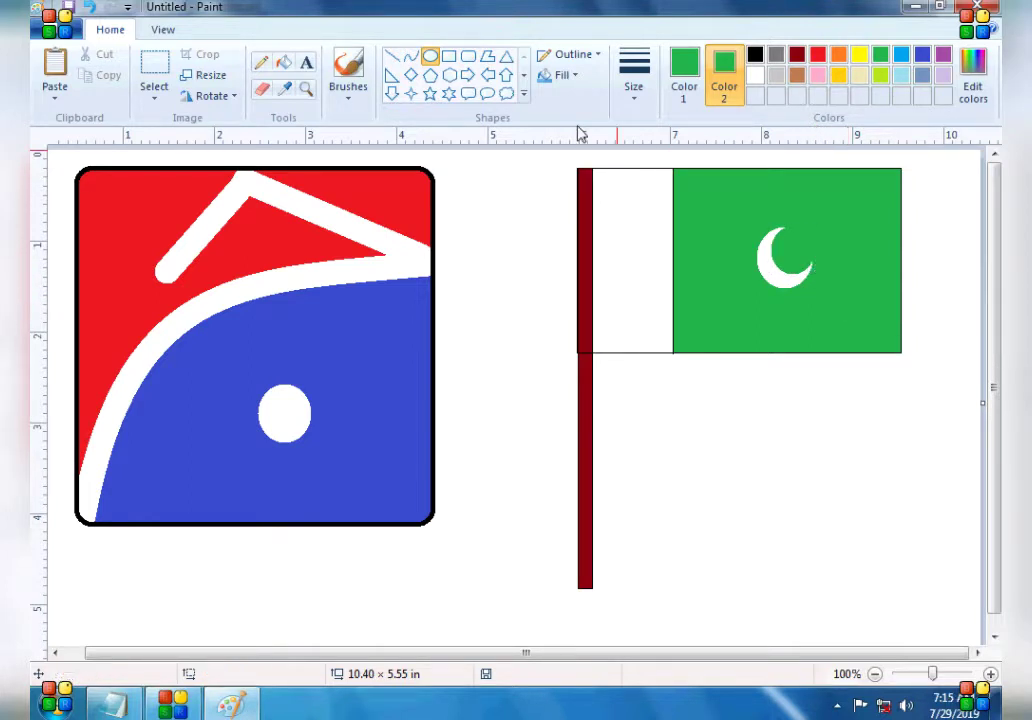
Step: Draw a solid white five-point star, about 0.28 × 0.30 in, and move it into the opening of the crescent
left_click(430, 95)
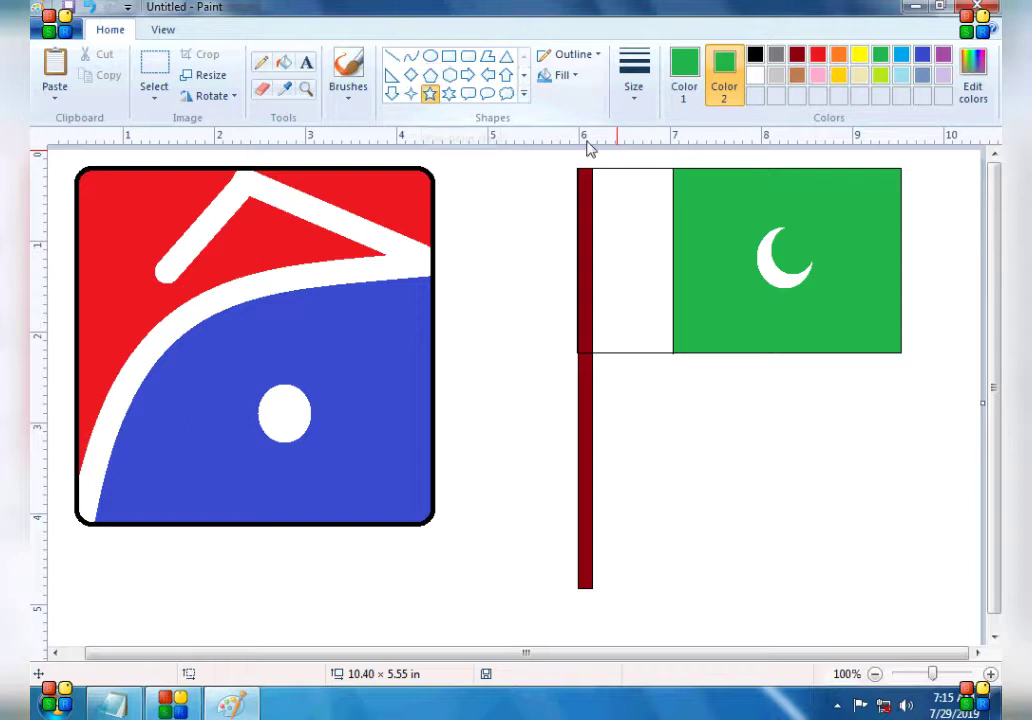
left_click(755, 75)
left_click_drag(808, 216, 833, 243)
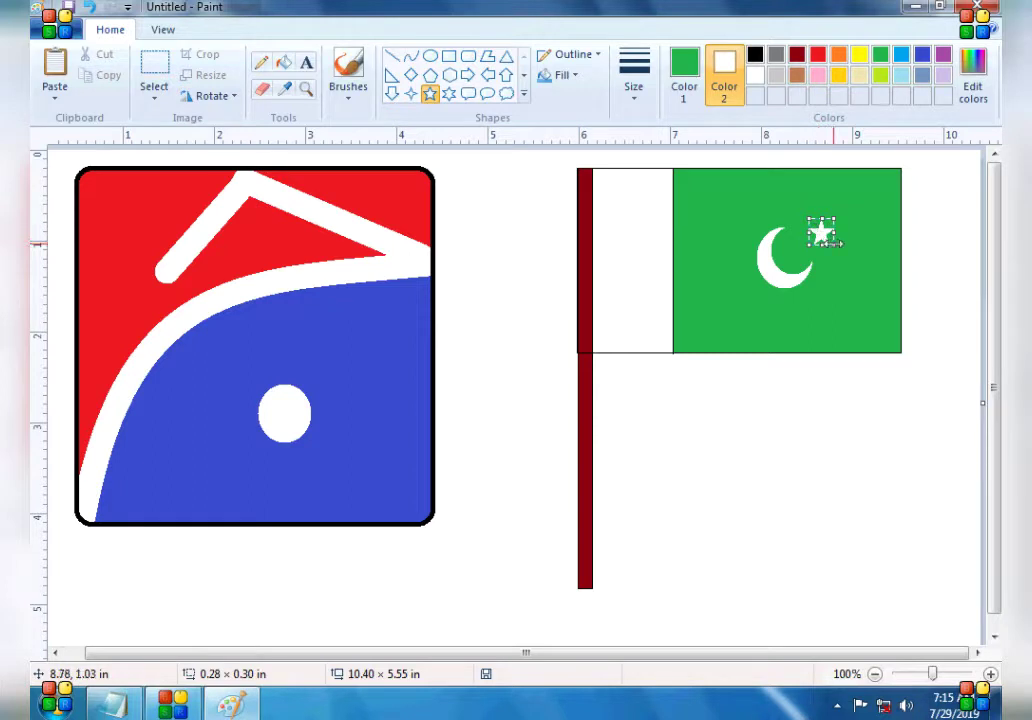
left_click_drag(838, 253, 786, 236)
left_click(935, 263)
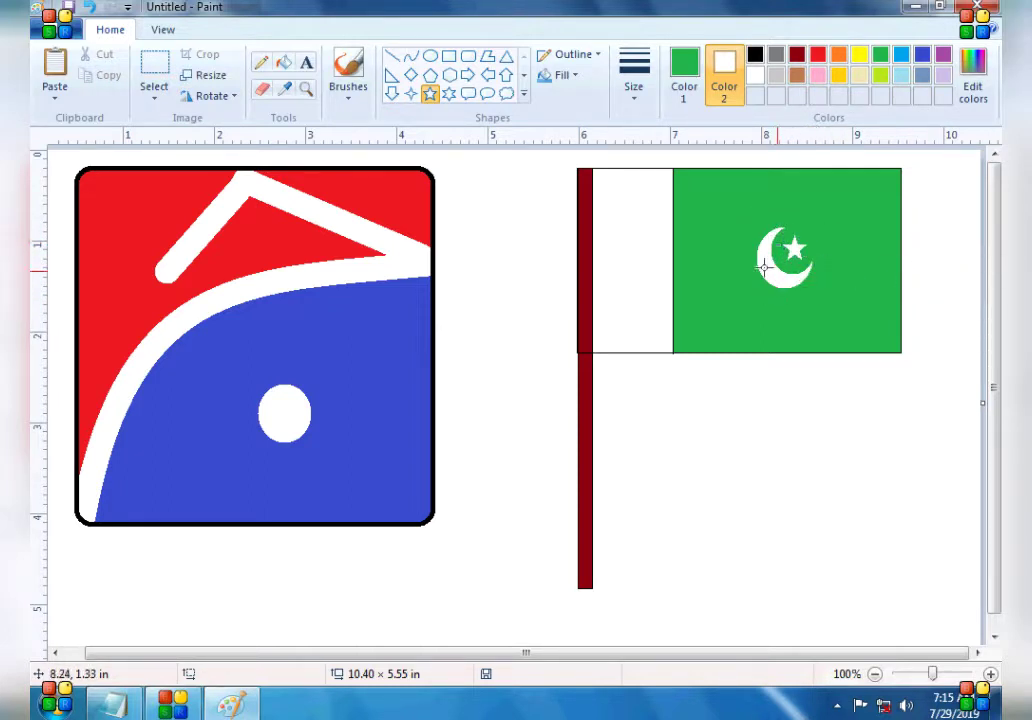